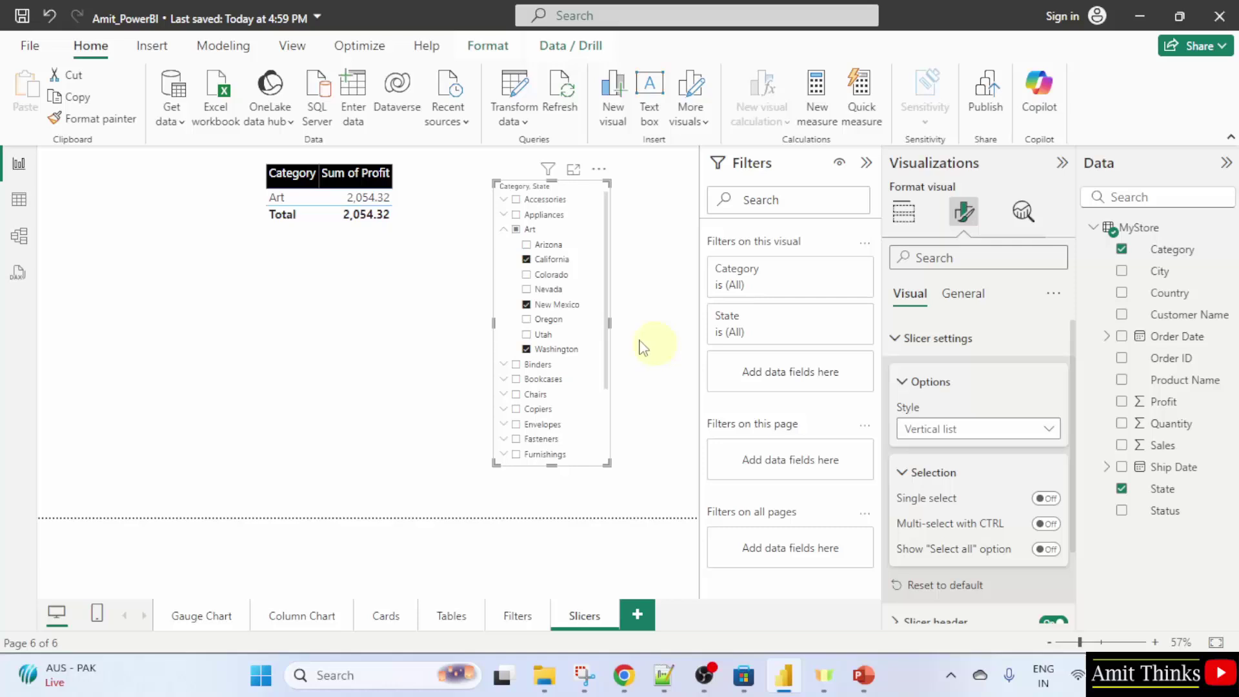
# Step: Untick California, New Mexico and Washington under Art in the slicer so every category's profit shows
pyautogui.click(527, 260)
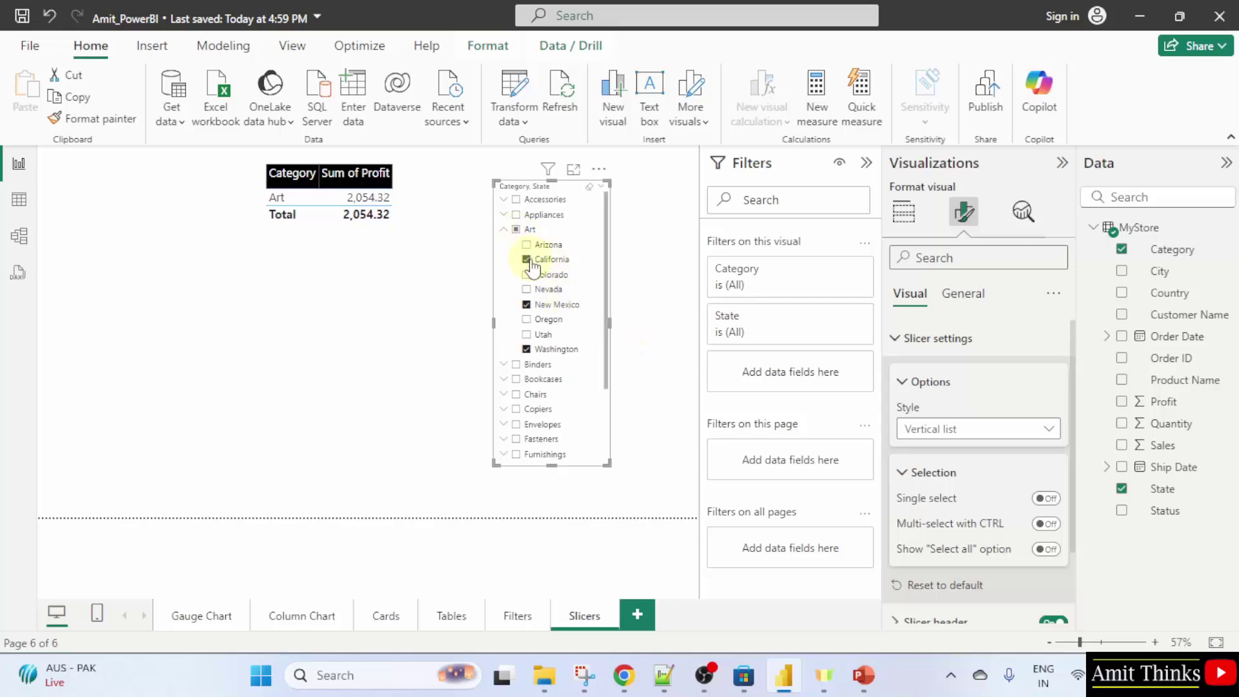
pyautogui.click(526, 305)
pyautogui.click(526, 349)
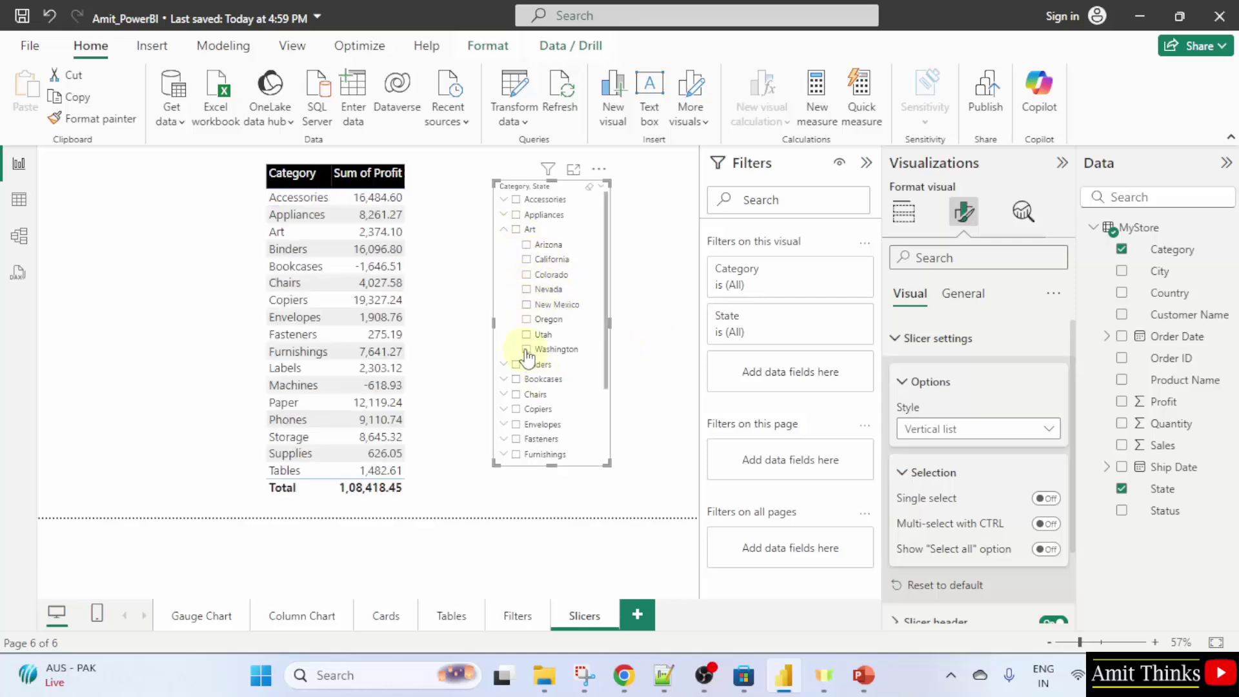
# Step: Collapse Art and move the slicer and the profit table further right
pyautogui.click(503, 229)
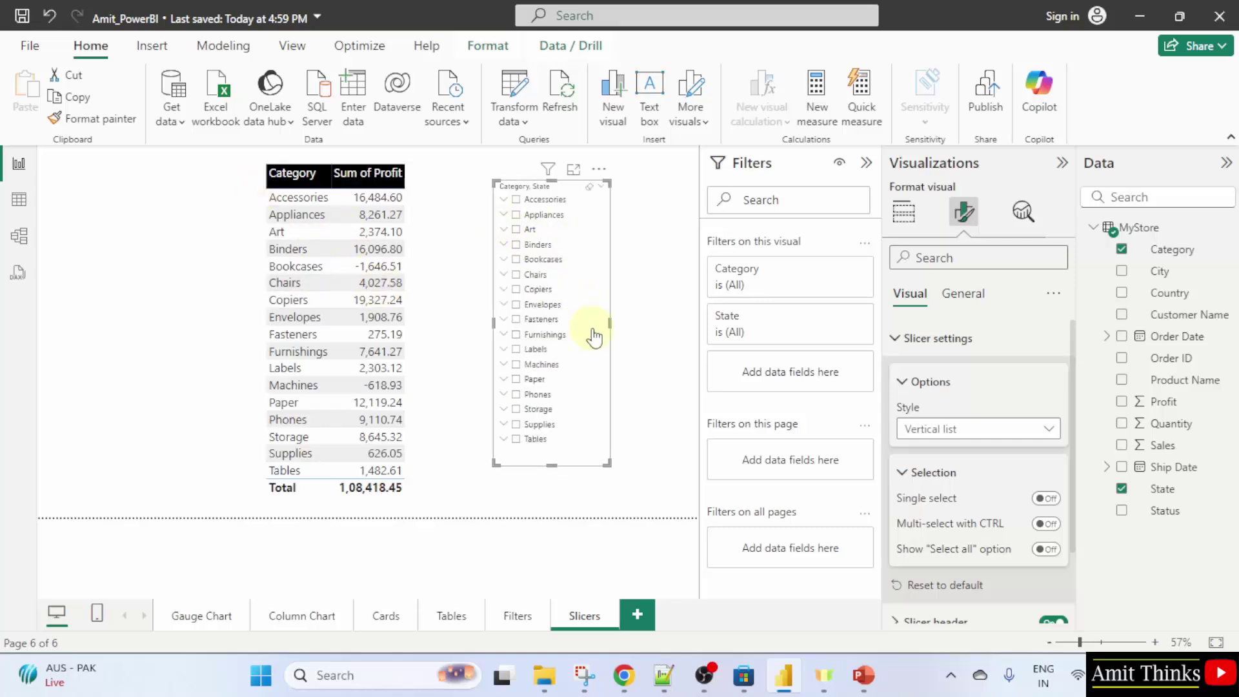
pyautogui.moveTo(582, 297); pyautogui.dragTo(625, 297)
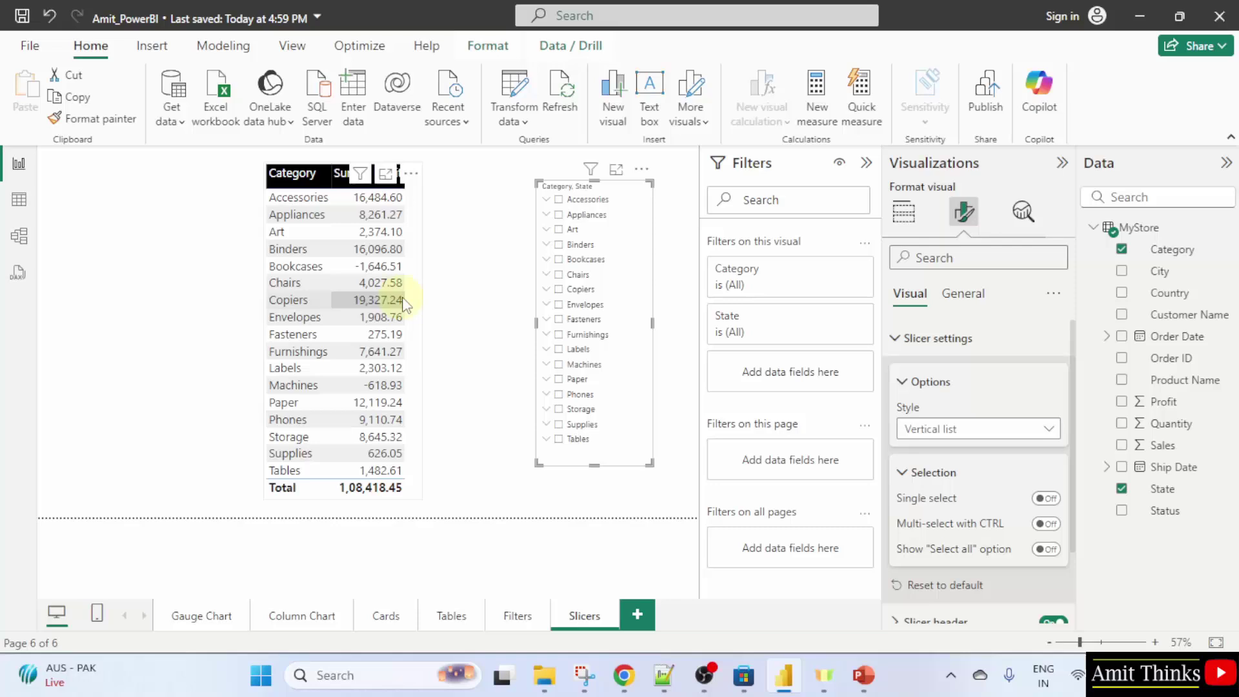
pyautogui.moveTo(415, 302); pyautogui.dragTo(490, 303)
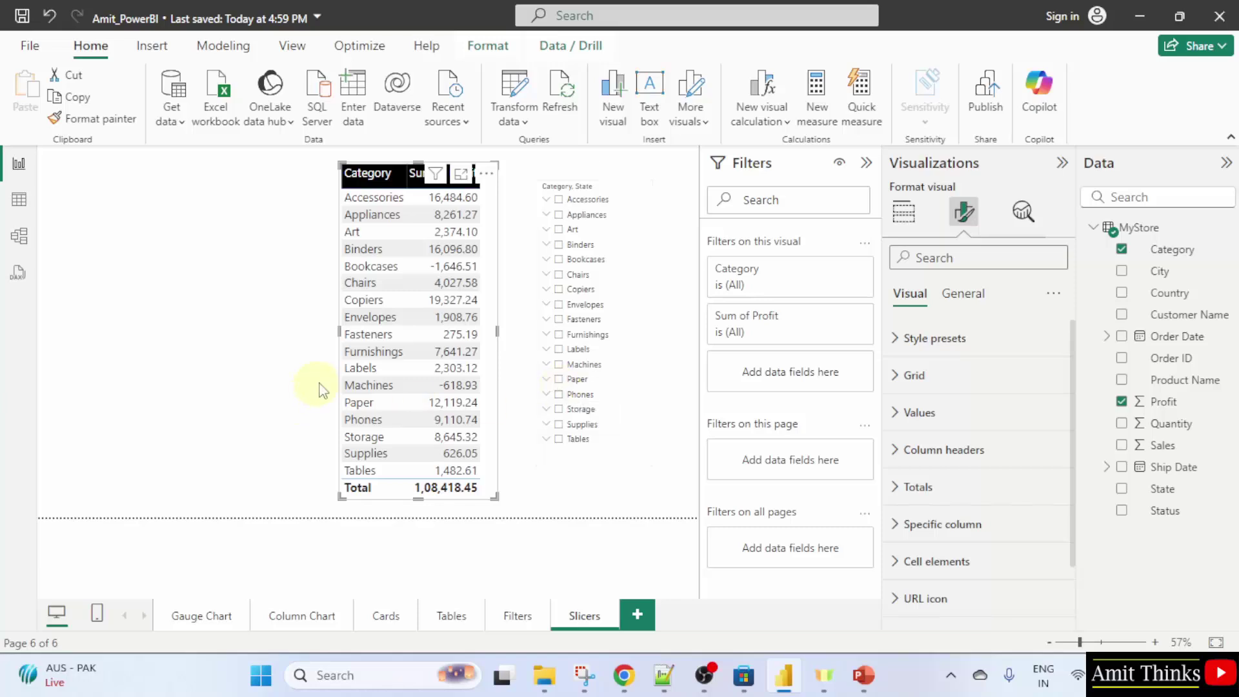
# Step: Add a donut chart left of the table, enlarge it, and plot Sum of Profit by State
pyautogui.click(321, 359)
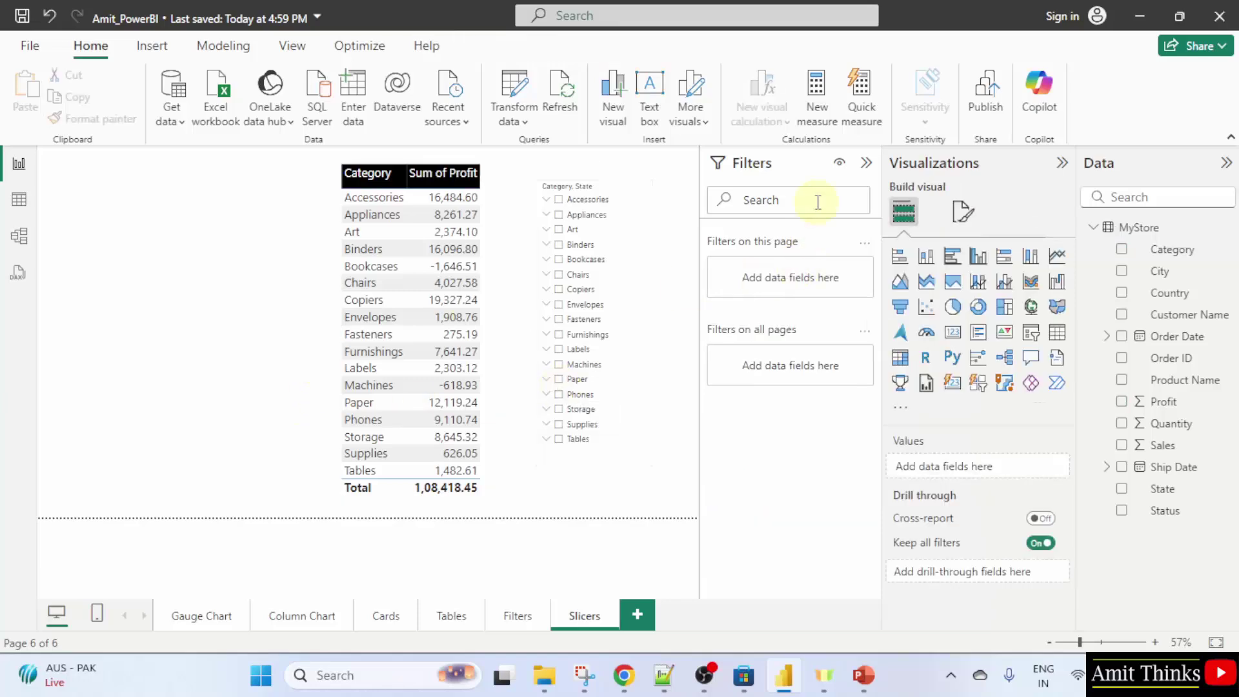
pyautogui.click(978, 307)
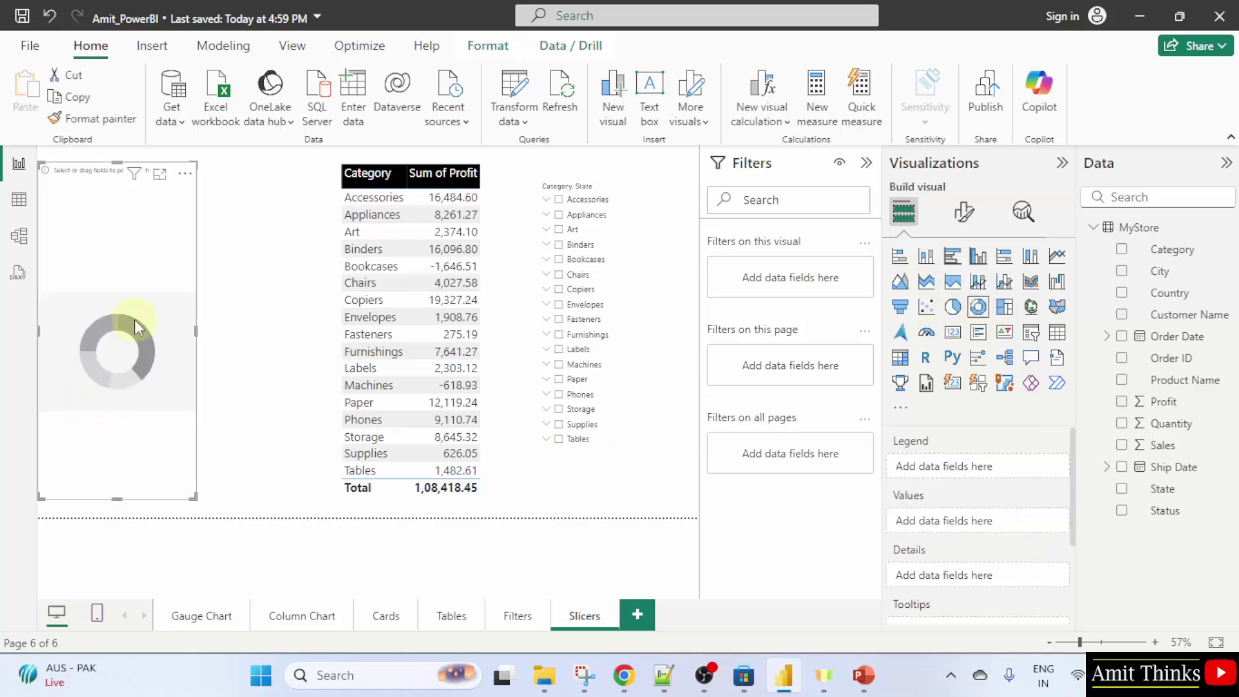
pyautogui.moveTo(127, 326); pyautogui.dragTo(174, 323)
pyautogui.moveTo(243, 492); pyautogui.dragTo(326, 506)
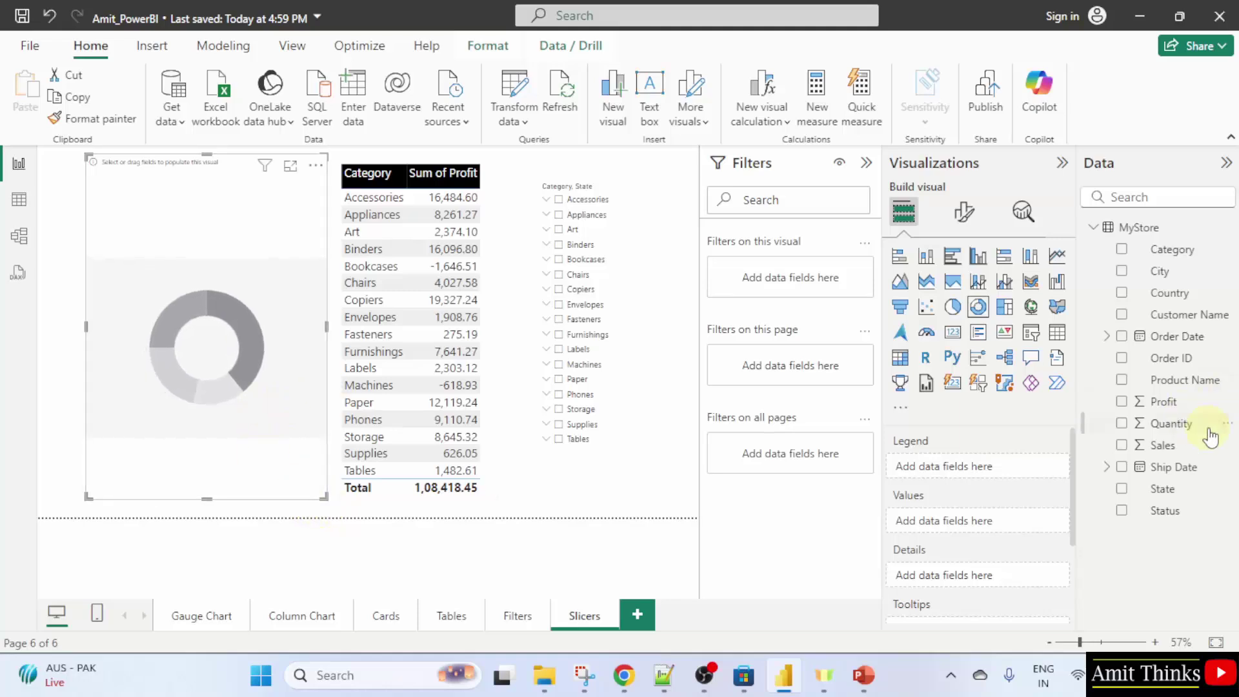
pyautogui.click(1123, 405)
pyautogui.click(1121, 490)
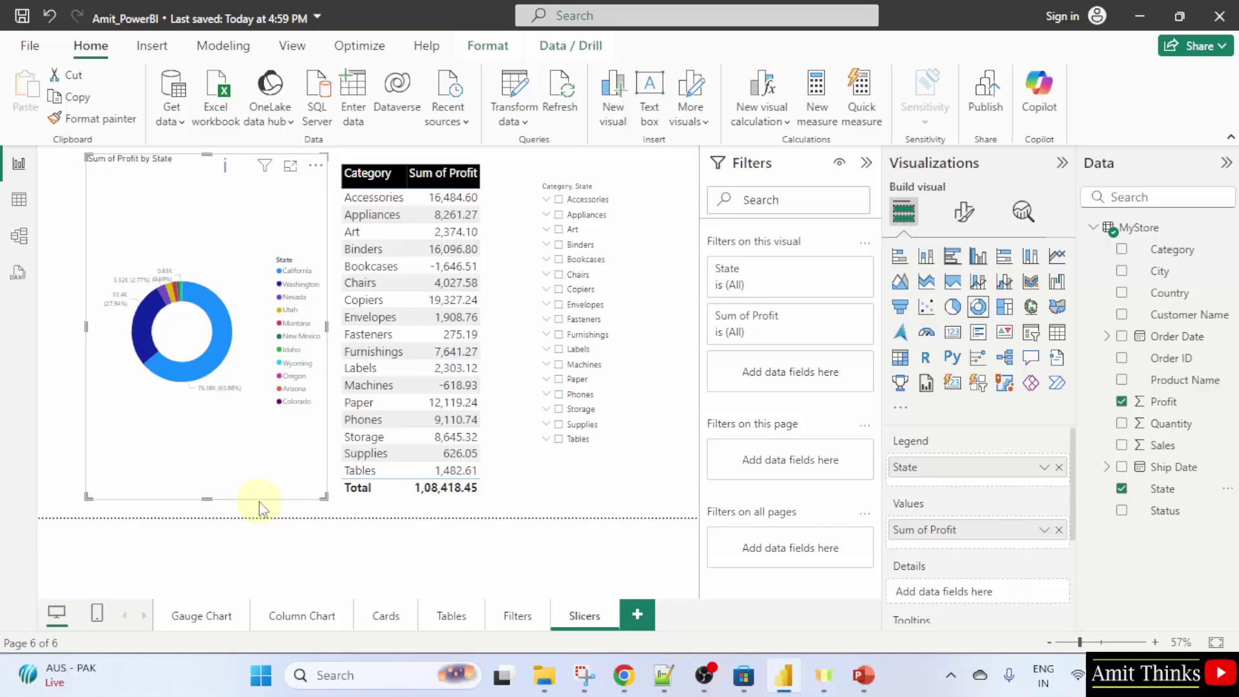
# Step: Set the slicer's Values font size to 14 and stretch it down so all categories through Tables show
pyautogui.click(644, 462)
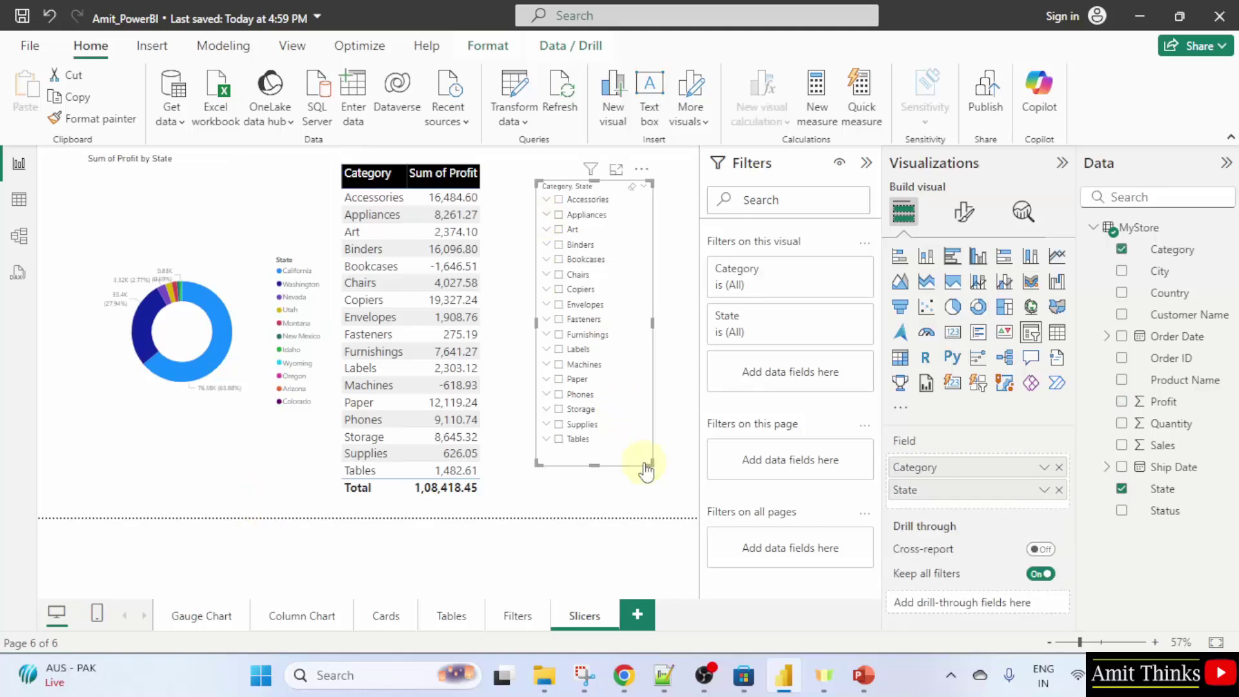
pyautogui.click(976, 210)
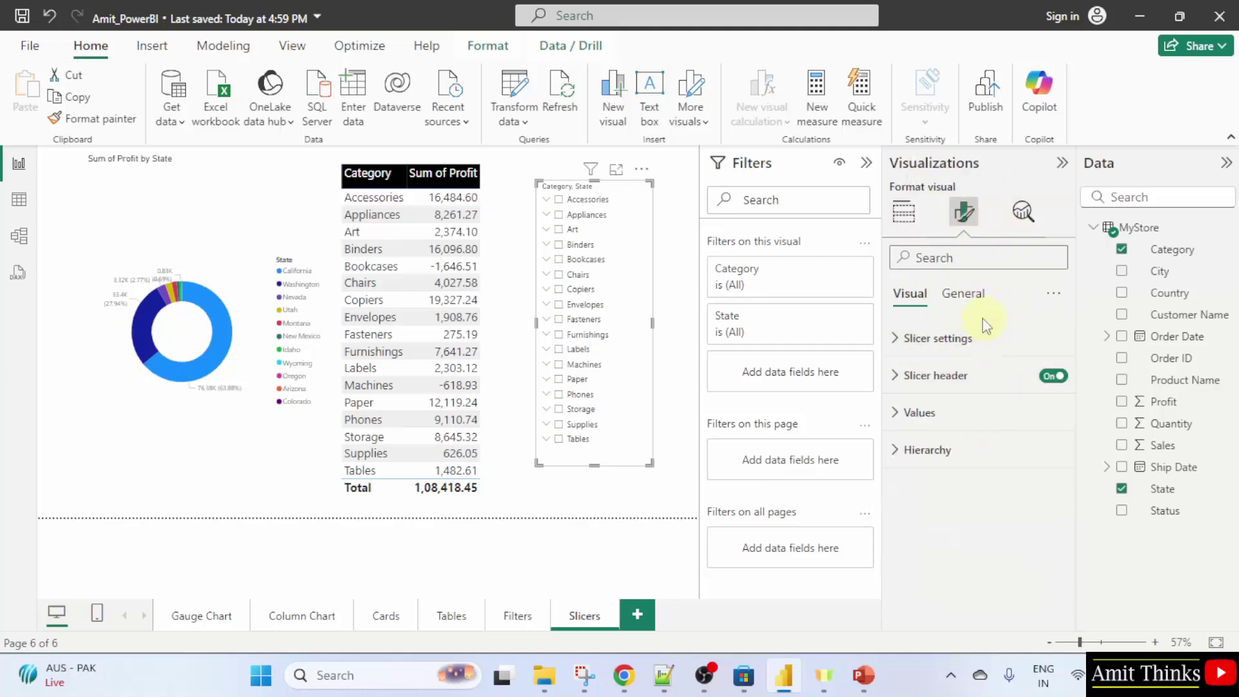
pyautogui.click(976, 413)
pyautogui.click(1030, 504)
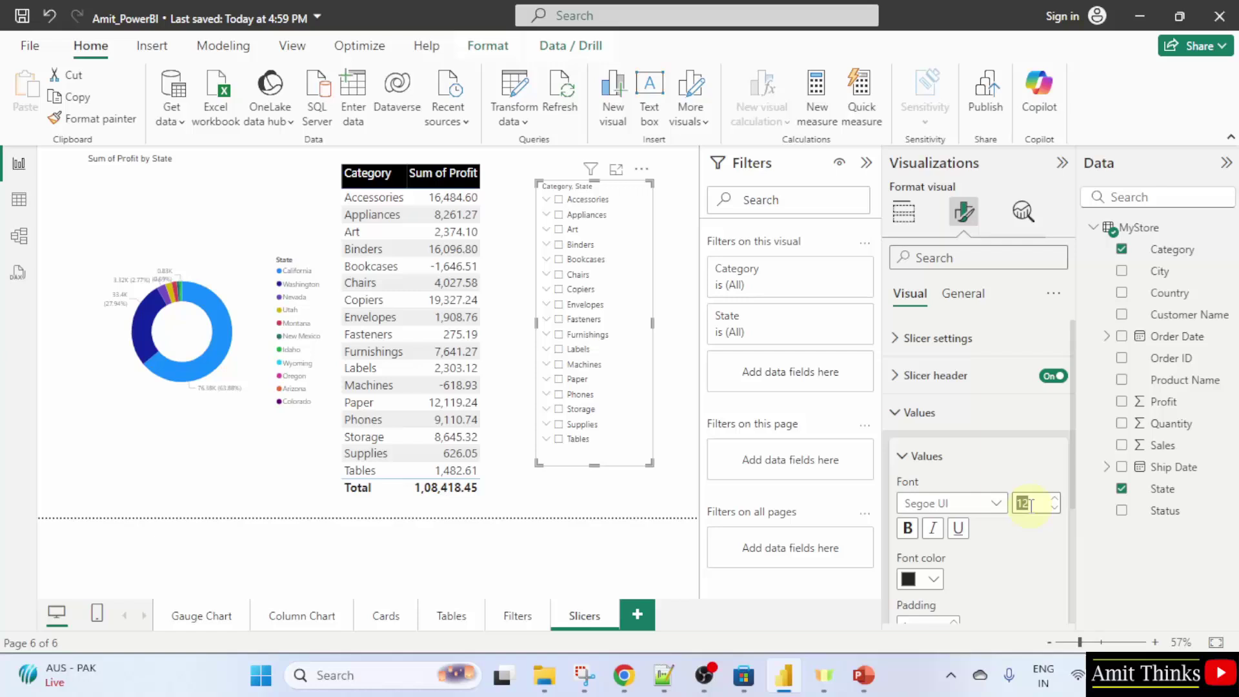
pyautogui.write('14')
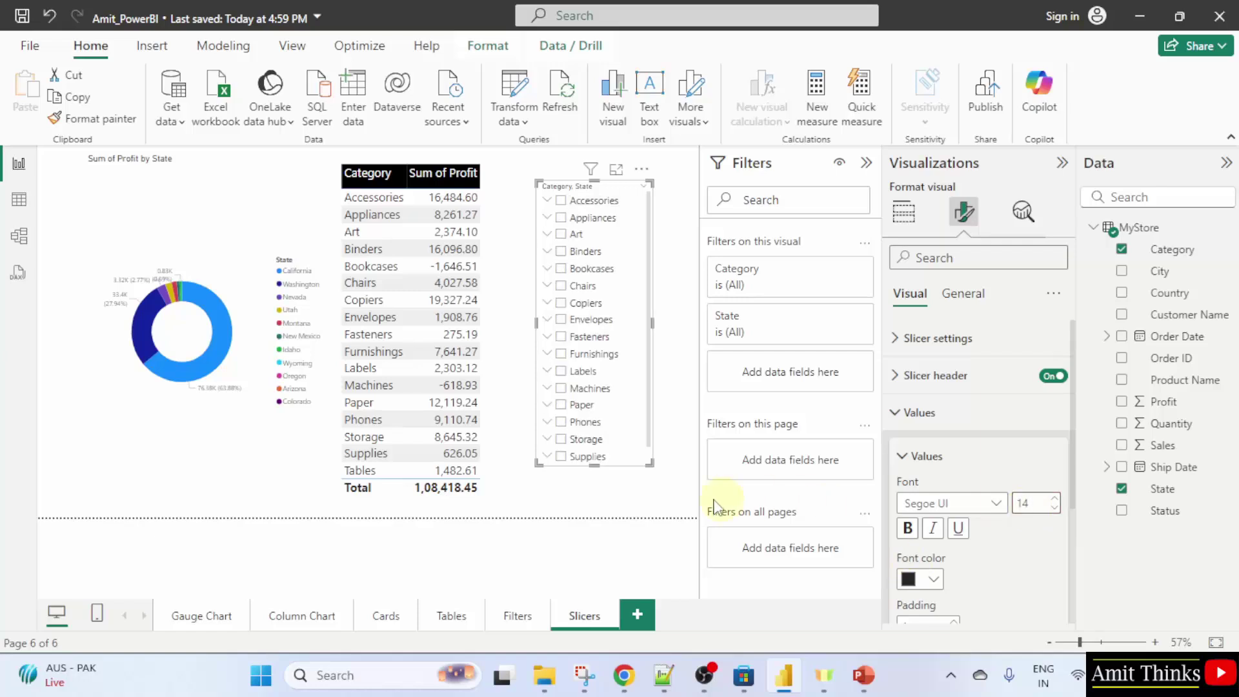
pyautogui.moveTo(595, 464); pyautogui.dragTo(597, 505)
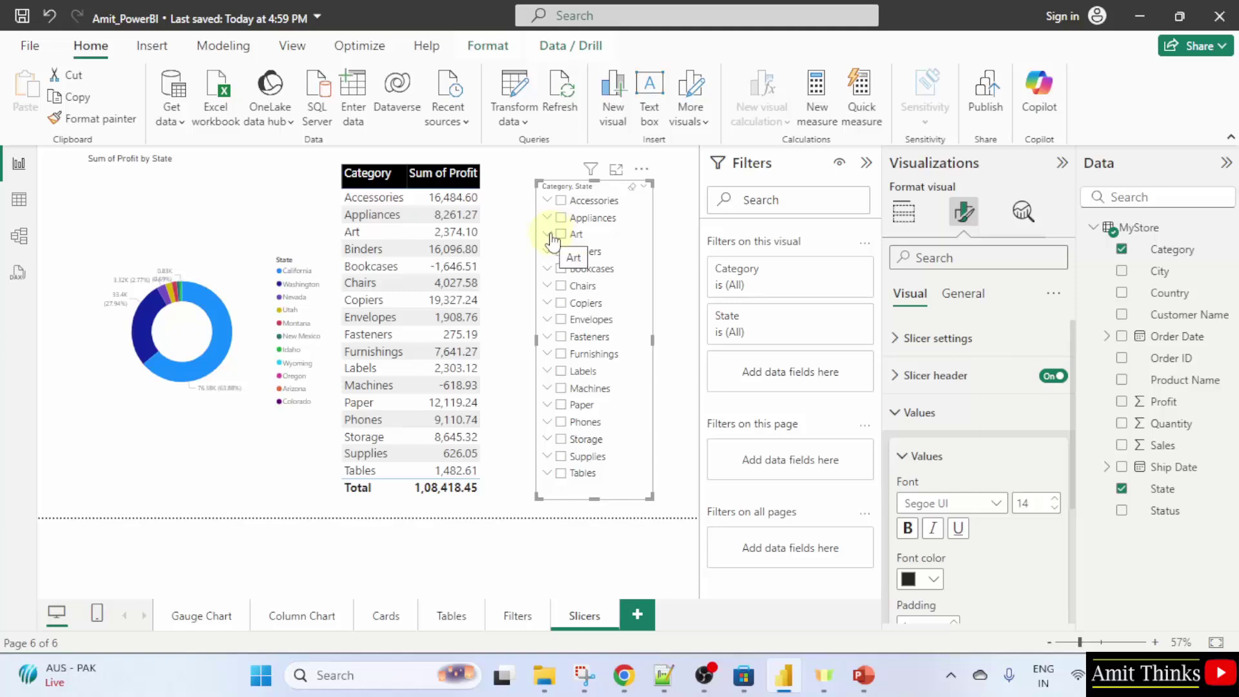
# Step: Filter the slicer to Appliances in Idaho, Oregon, Utah and Washington only, giving profit 1,017.15
pyautogui.click(561, 218)
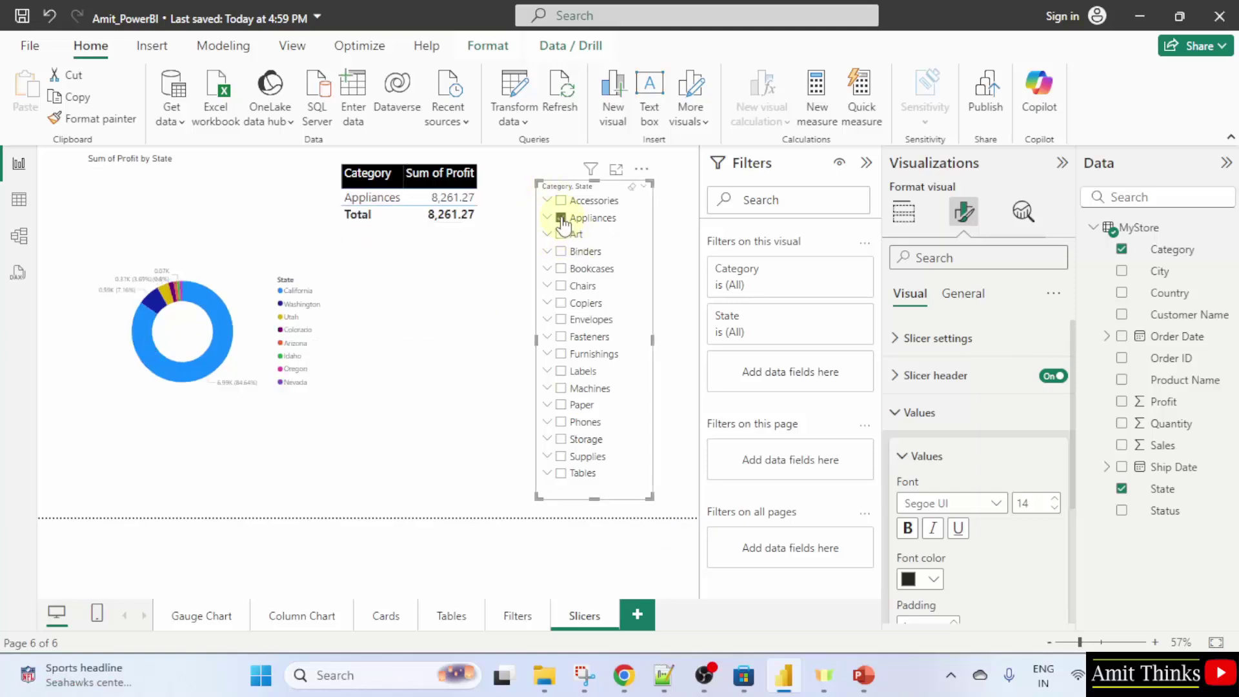
pyautogui.click(547, 218)
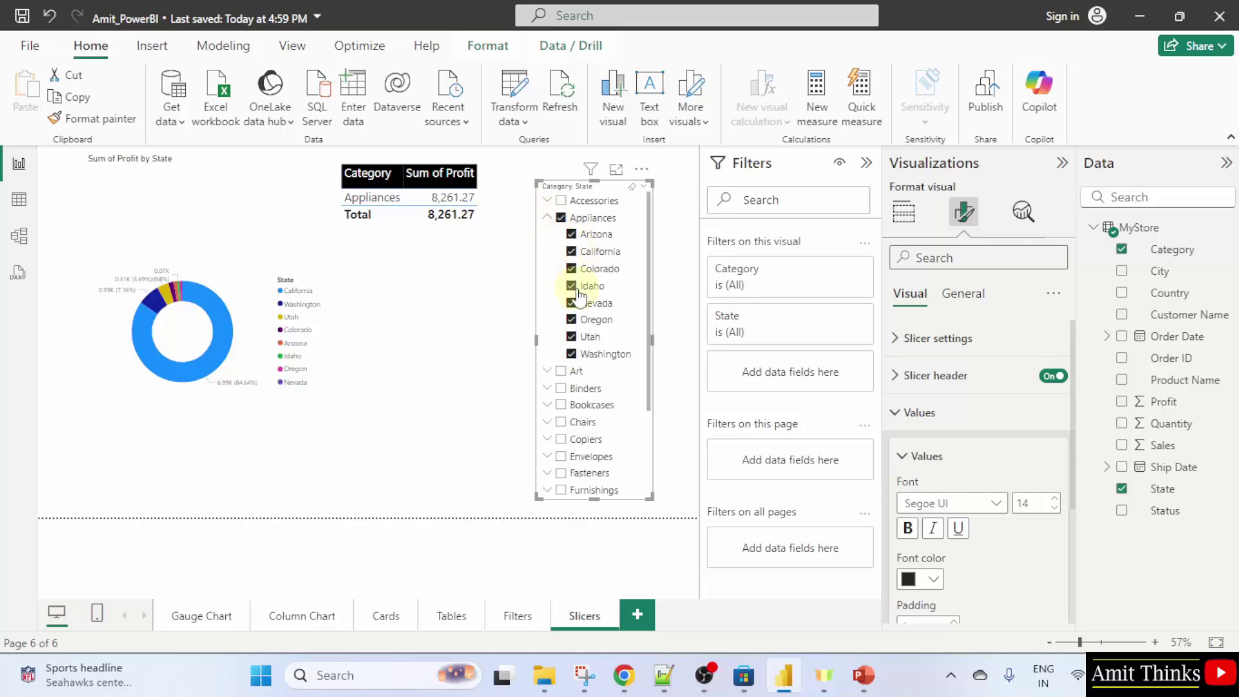
pyautogui.click(571, 251)
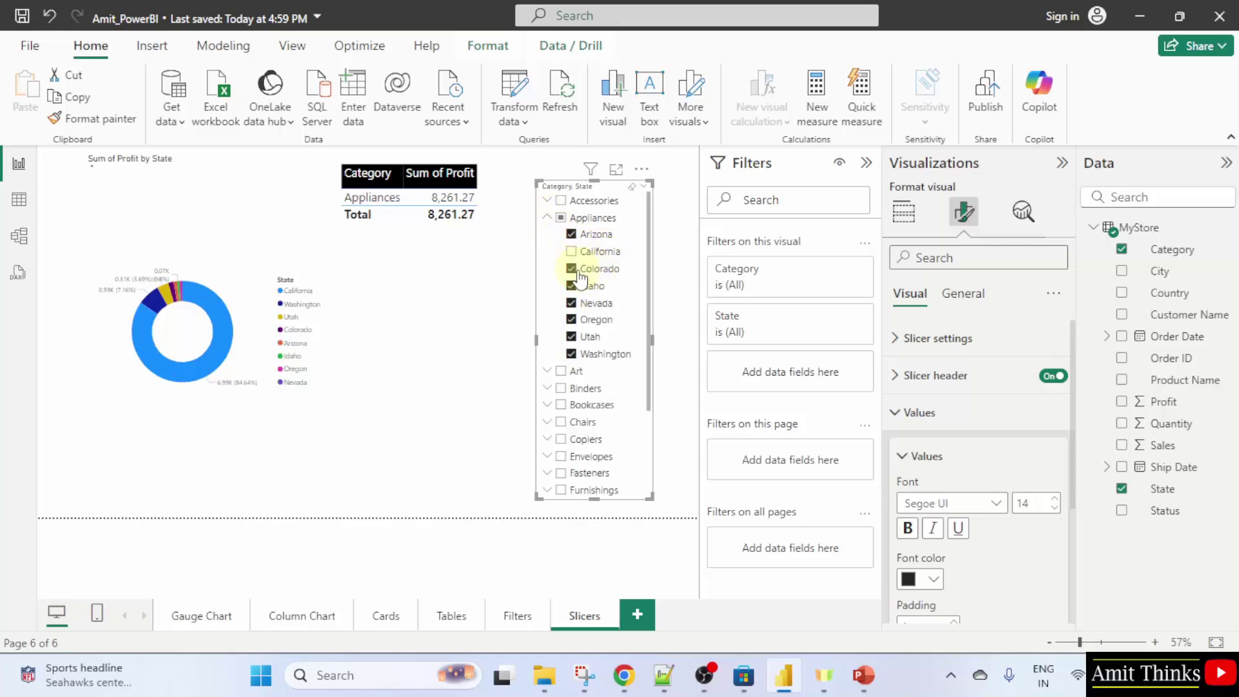
pyautogui.click(572, 269)
pyautogui.click(572, 234)
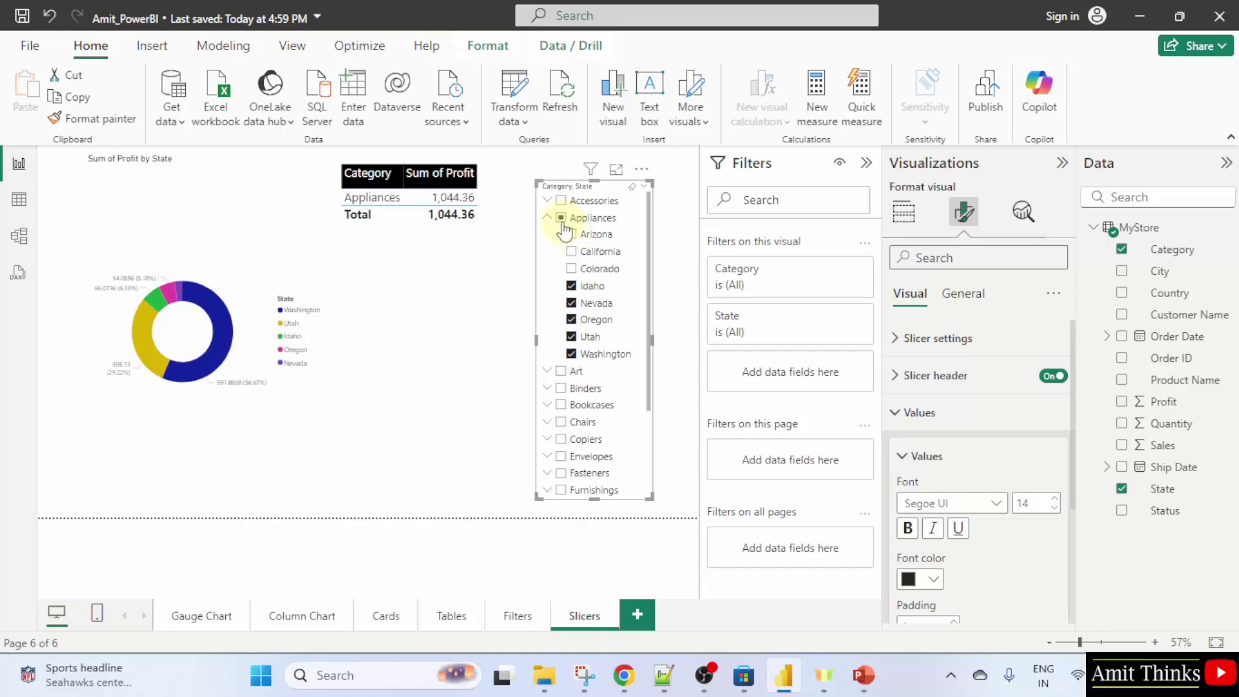
pyautogui.click(561, 218)
pyautogui.click(571, 251)
pyautogui.click(571, 234)
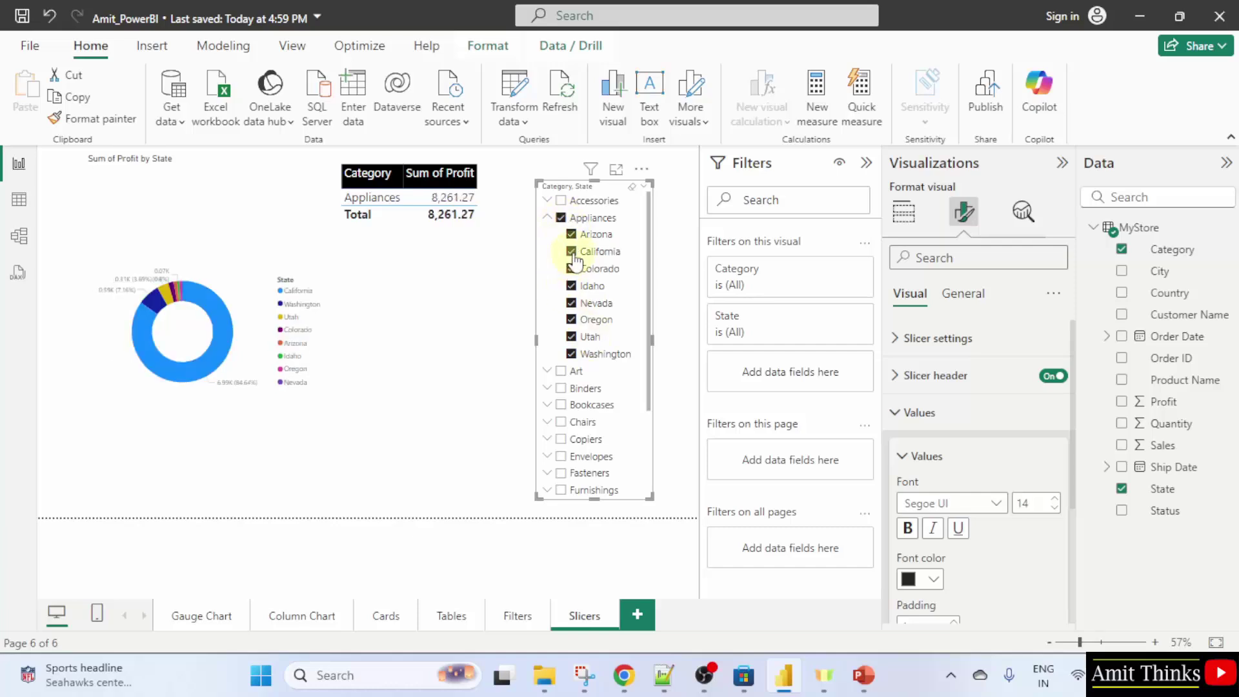
pyautogui.click(571, 269)
pyautogui.click(571, 302)
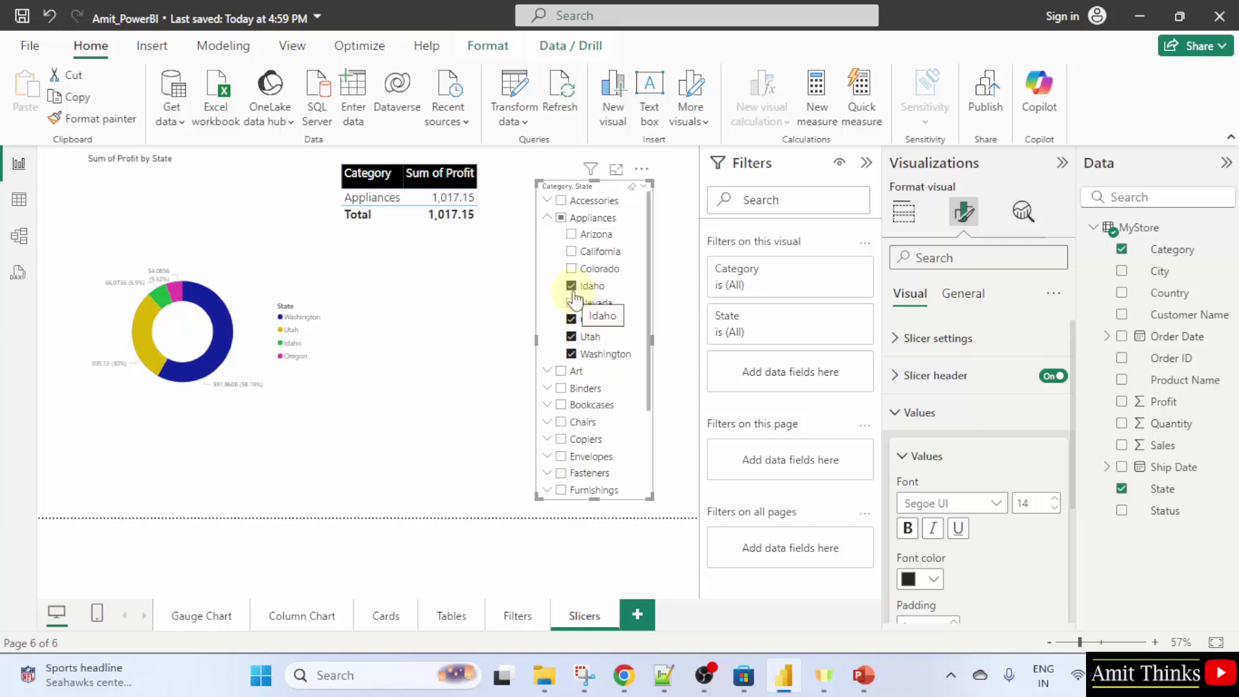
# Step: Select the donut chart and bring up its Format visual options
pyautogui.click(223, 264)
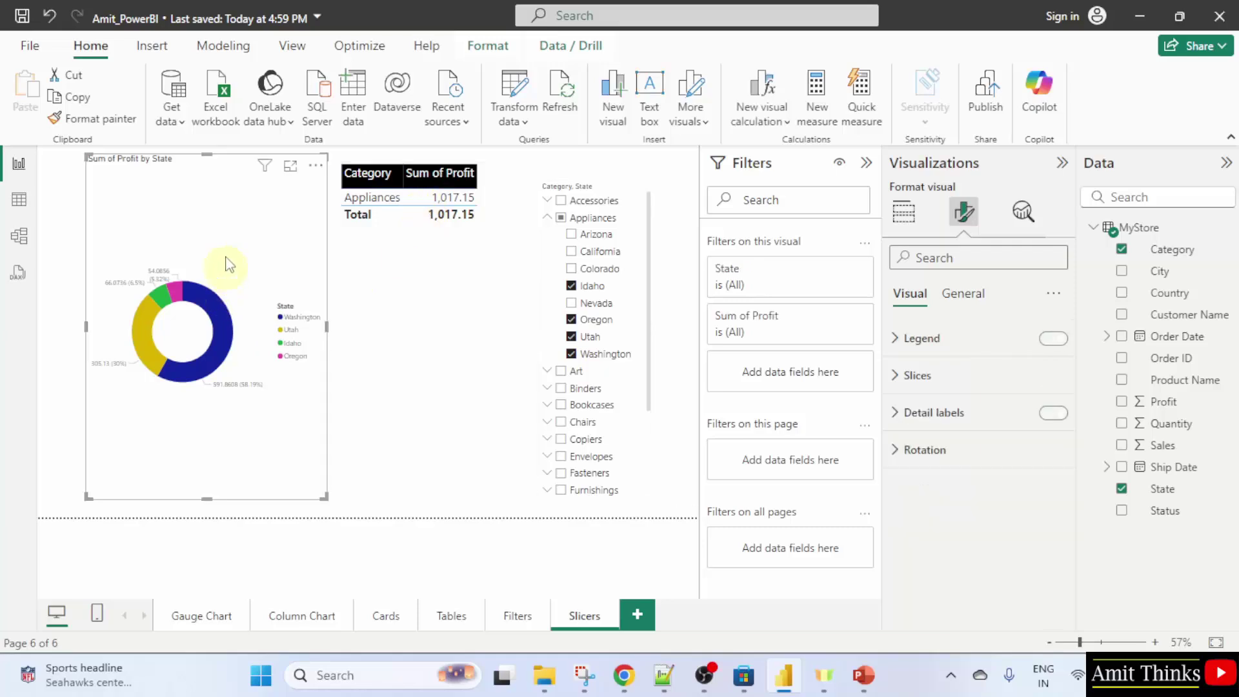
pyautogui.click(239, 242)
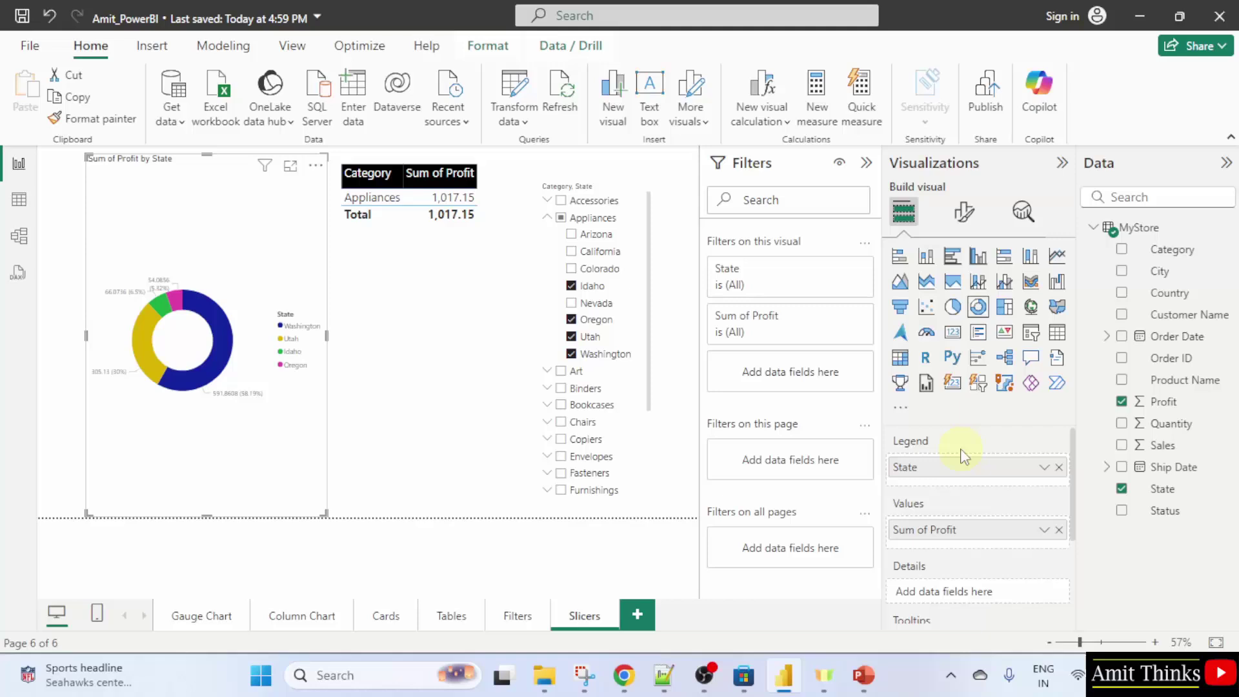
pyautogui.click(963, 211)
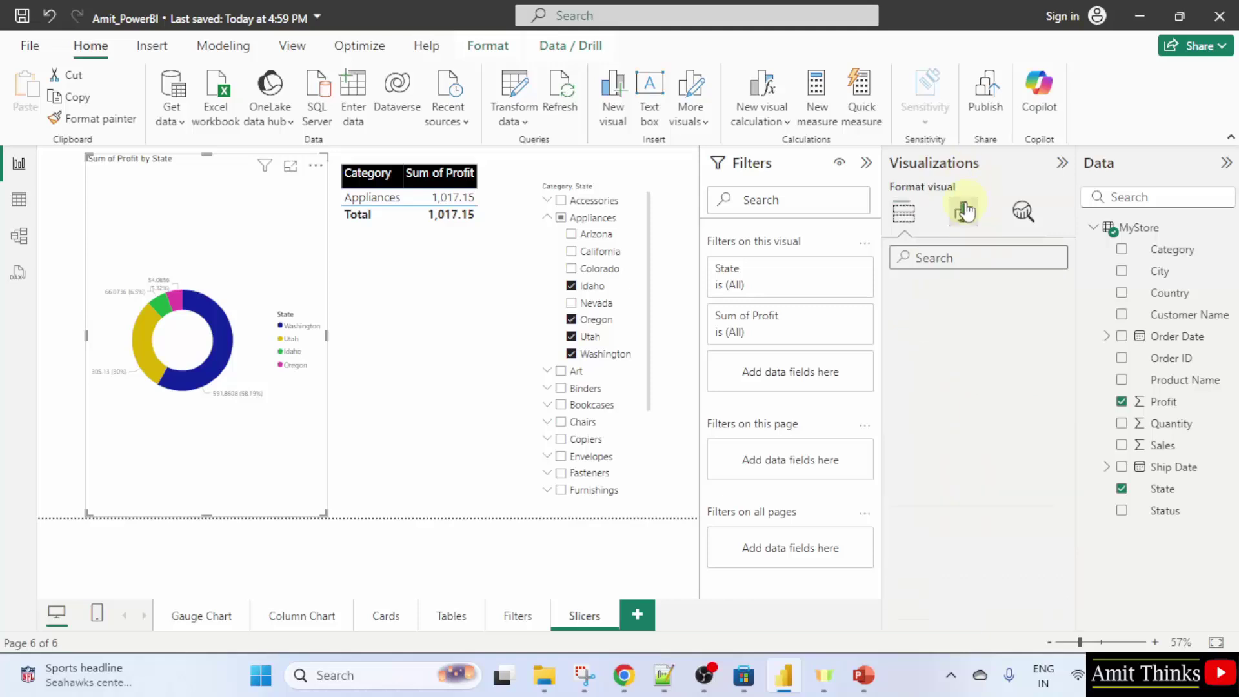
pyautogui.click(999, 374)
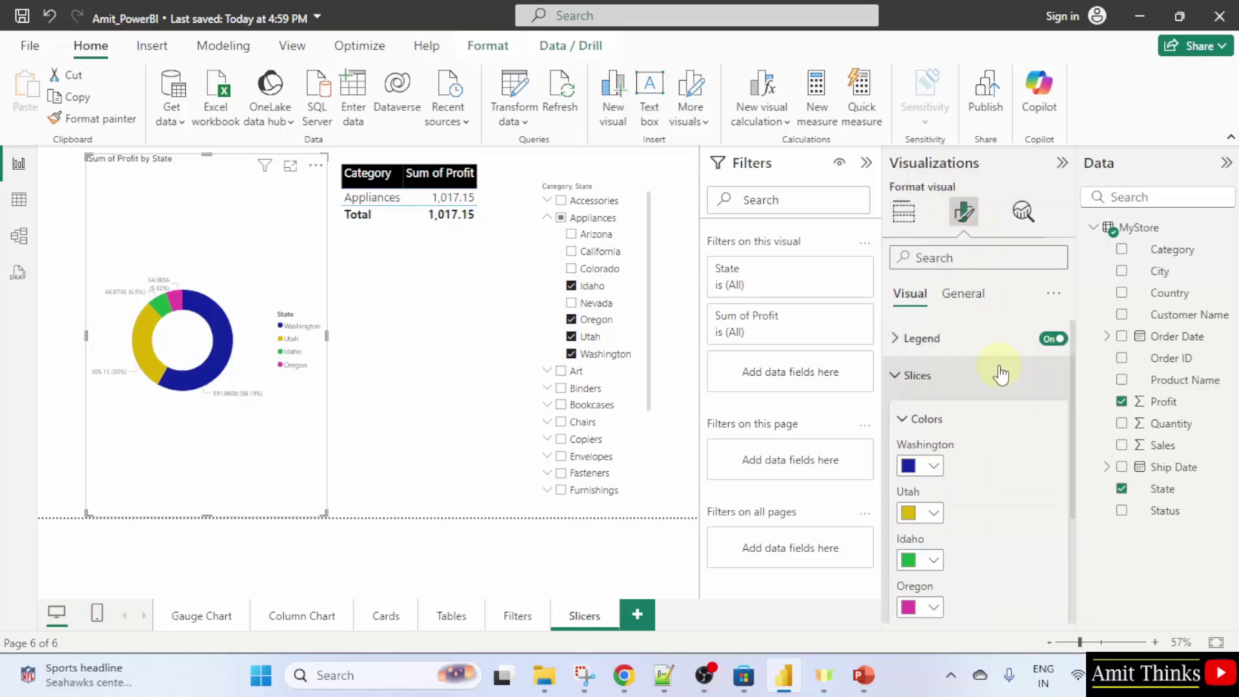
pyautogui.click(999, 371)
# Step: Set the donut's detail label values font size to 13 and widen the chart to the left
pyautogui.click(994, 410)
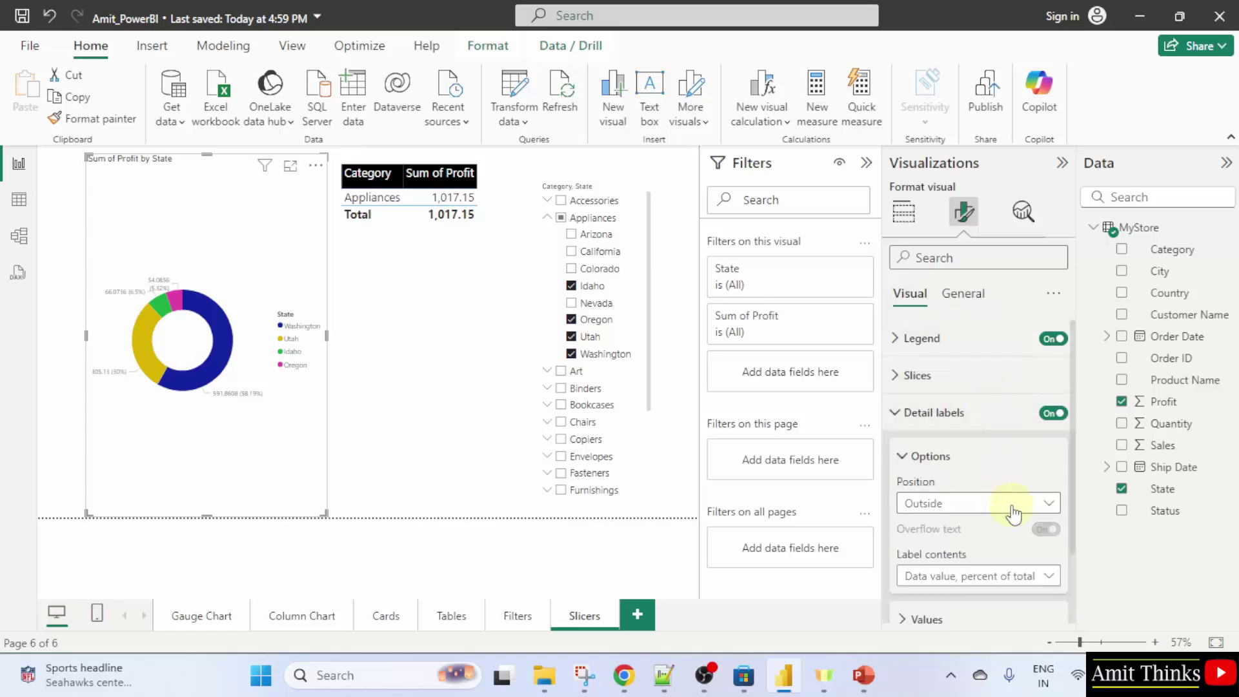
pyautogui.scroll(-2, 1009, 503)
pyautogui.click(975, 533)
pyautogui.scroll(-1, 974, 513)
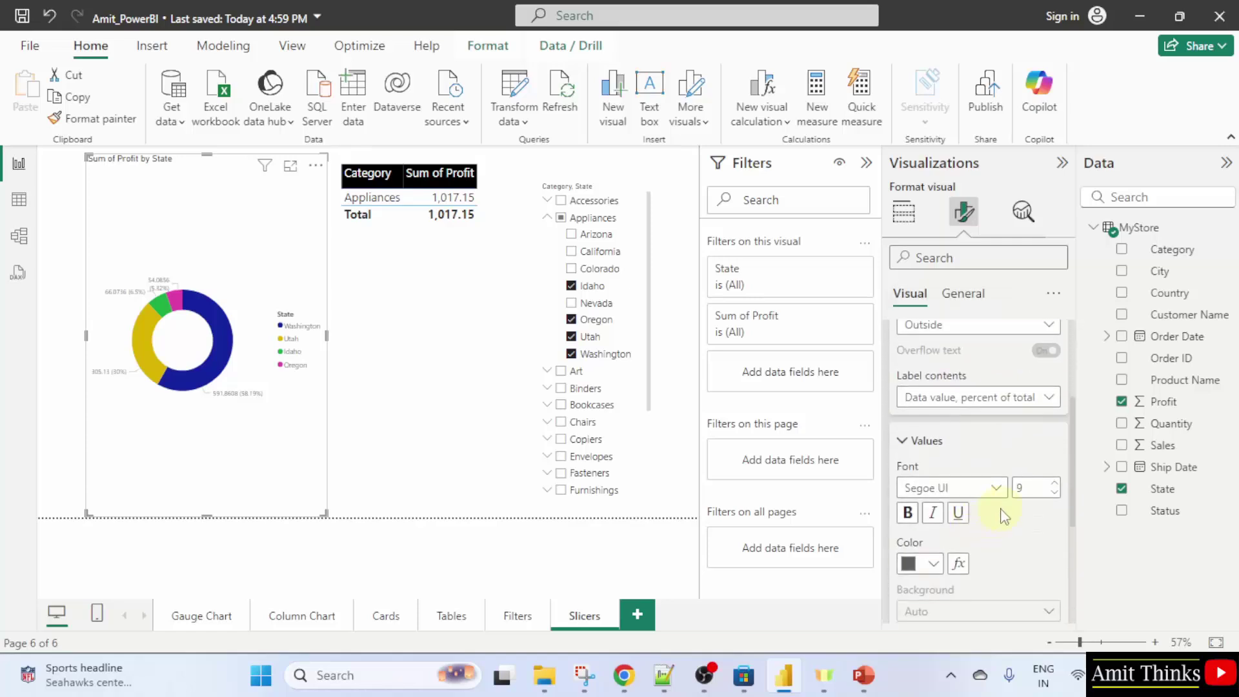
pyautogui.click(1030, 489)
pyautogui.write('13')
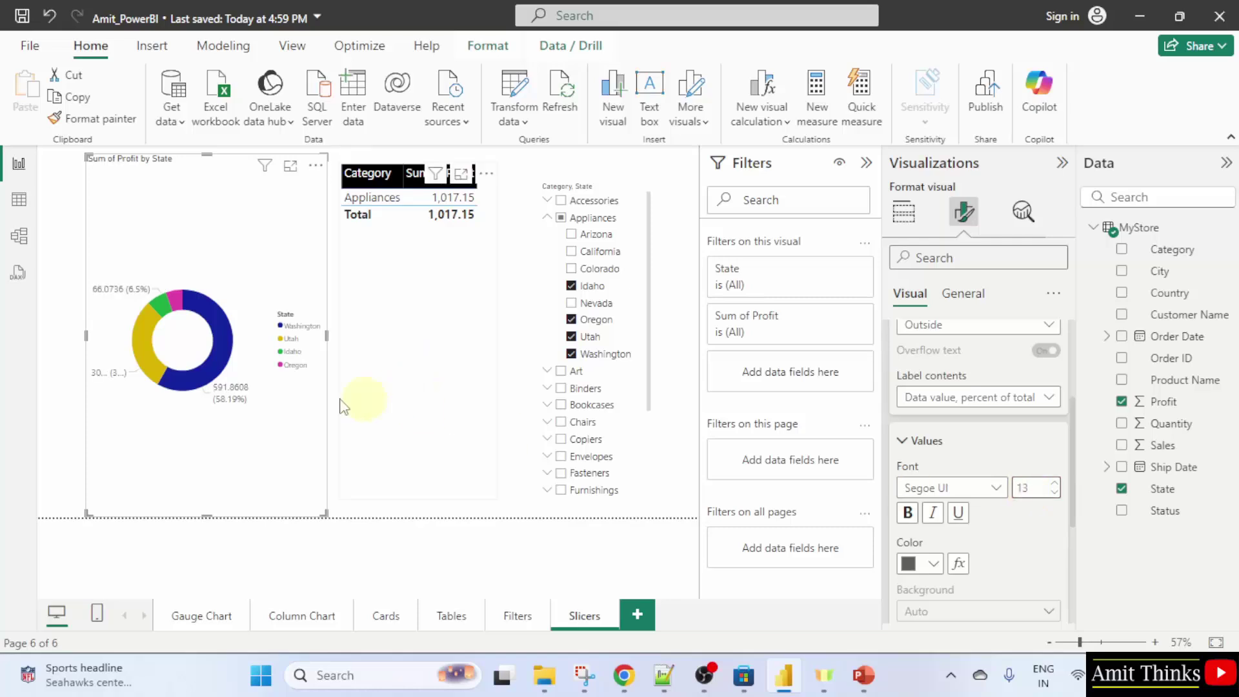
pyautogui.moveTo(91, 335); pyautogui.dragTo(56, 337)
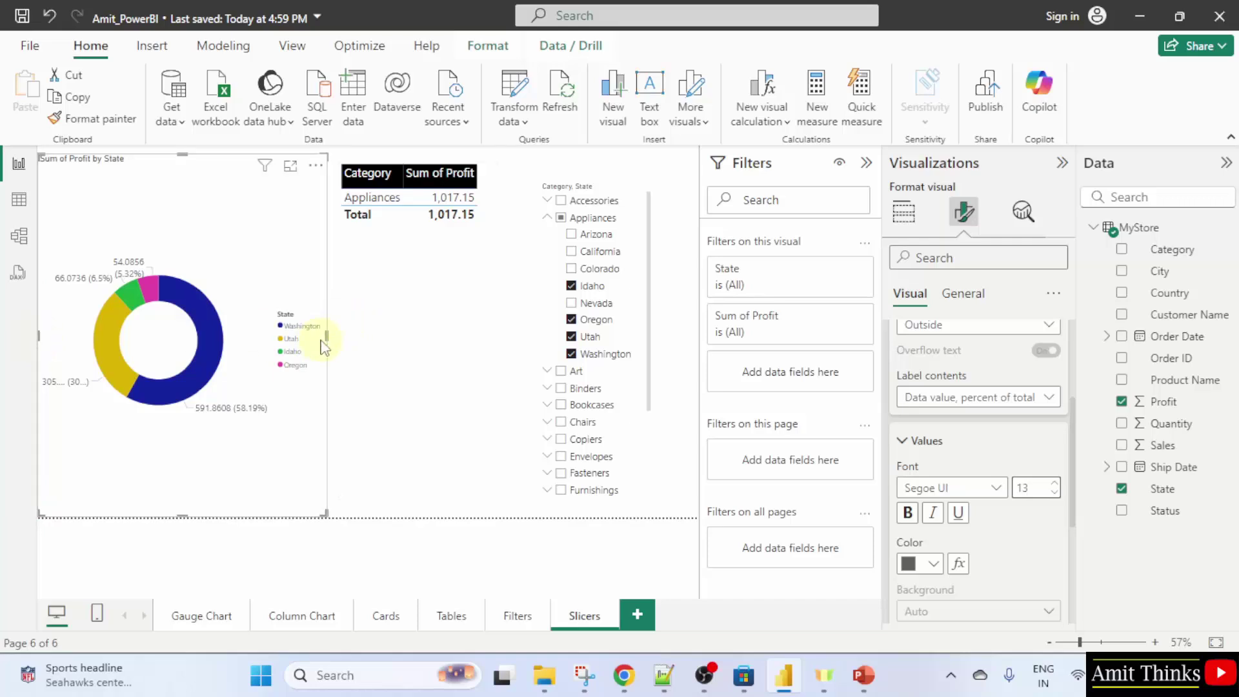
# Step: Move the slicer right, collapse the Filters pane, and shift the table right and down
pyautogui.click(624, 305)
pyautogui.moveTo(623, 293); pyautogui.dragTo(667, 287)
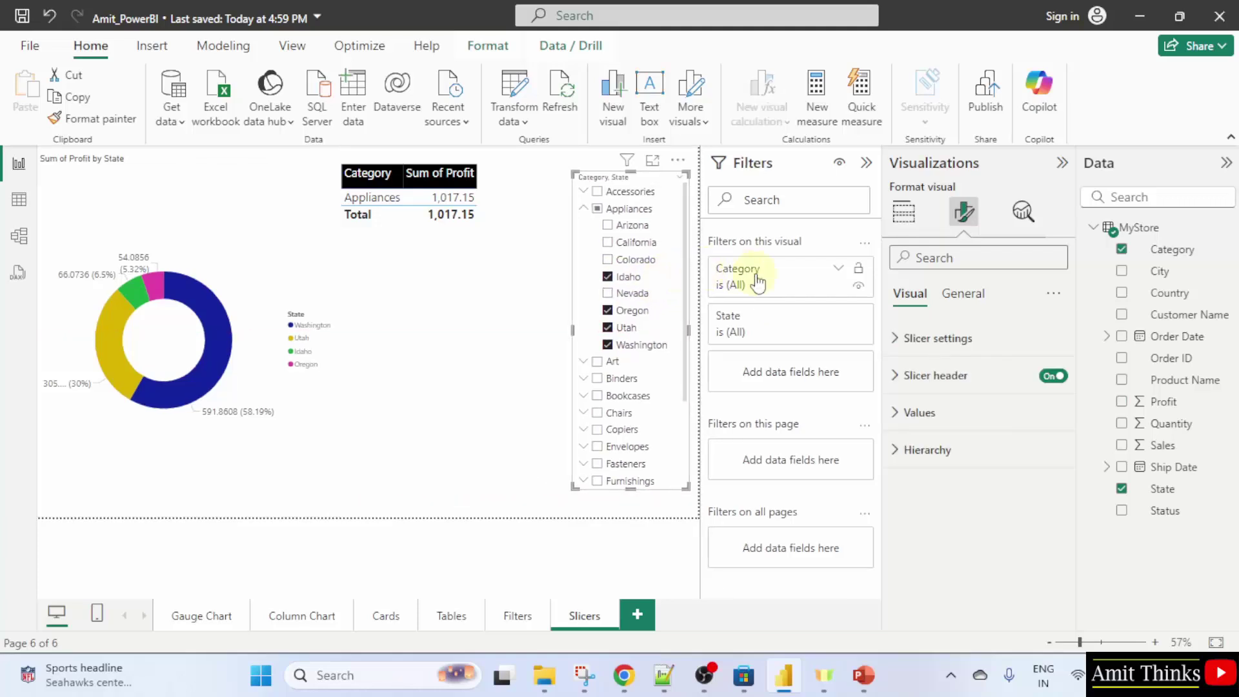
pyautogui.click(867, 165)
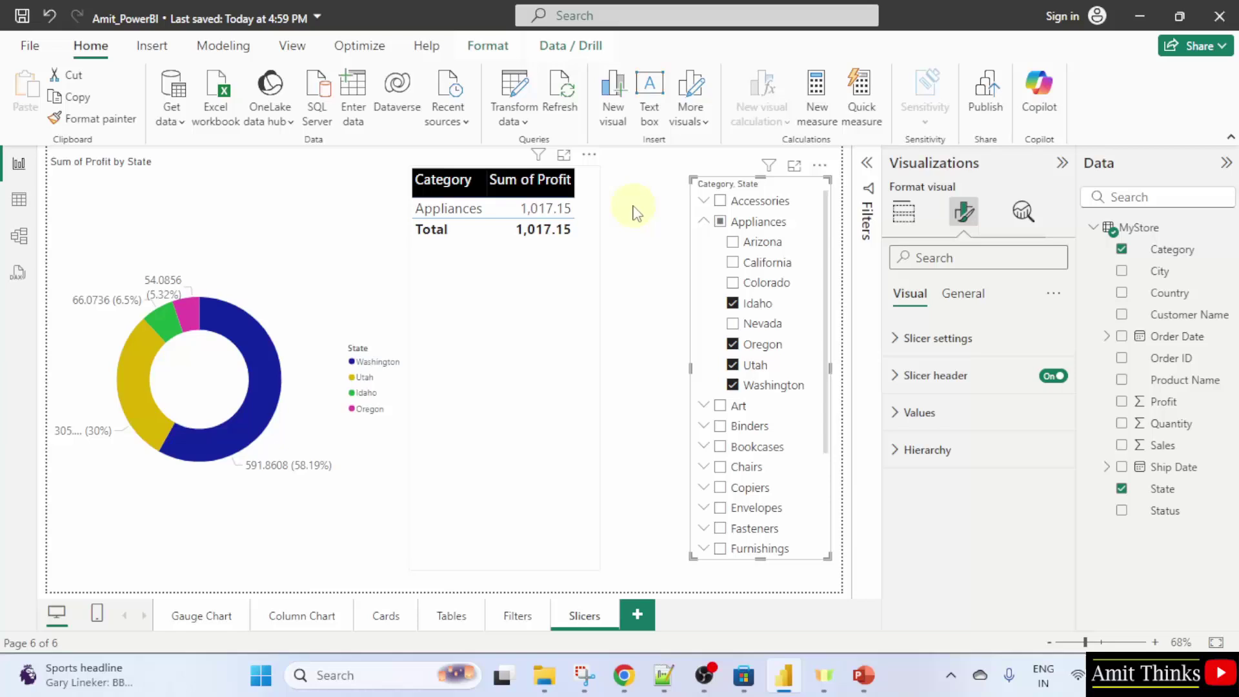
pyautogui.moveTo(587, 196); pyautogui.dragTo(666, 207)
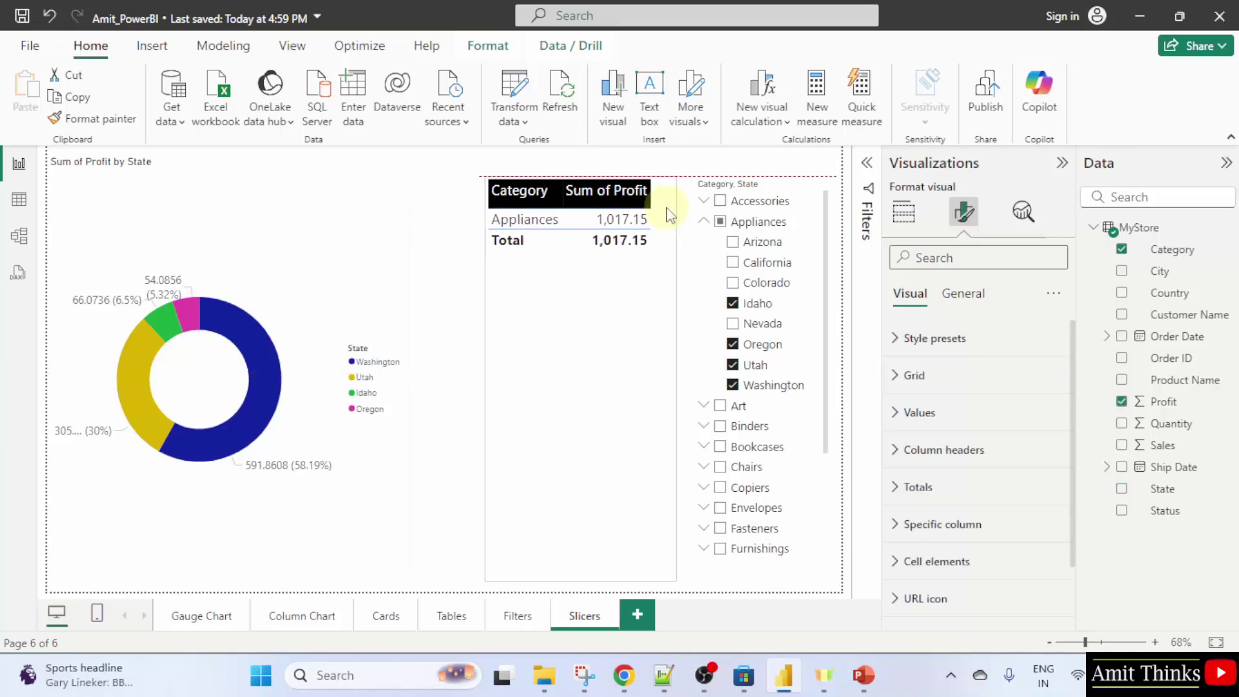
# Step: Deselect the table and select the donut chart
pyautogui.click(451, 325)
pyautogui.click(342, 503)
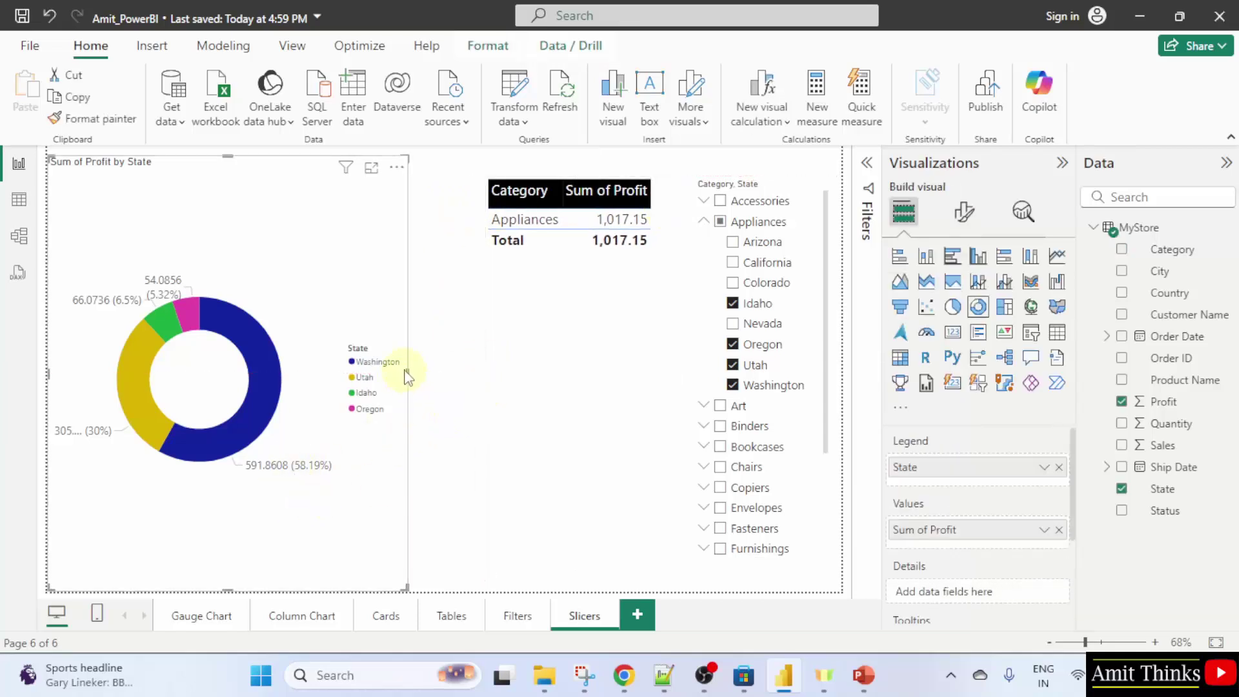
pyautogui.click(427, 376)
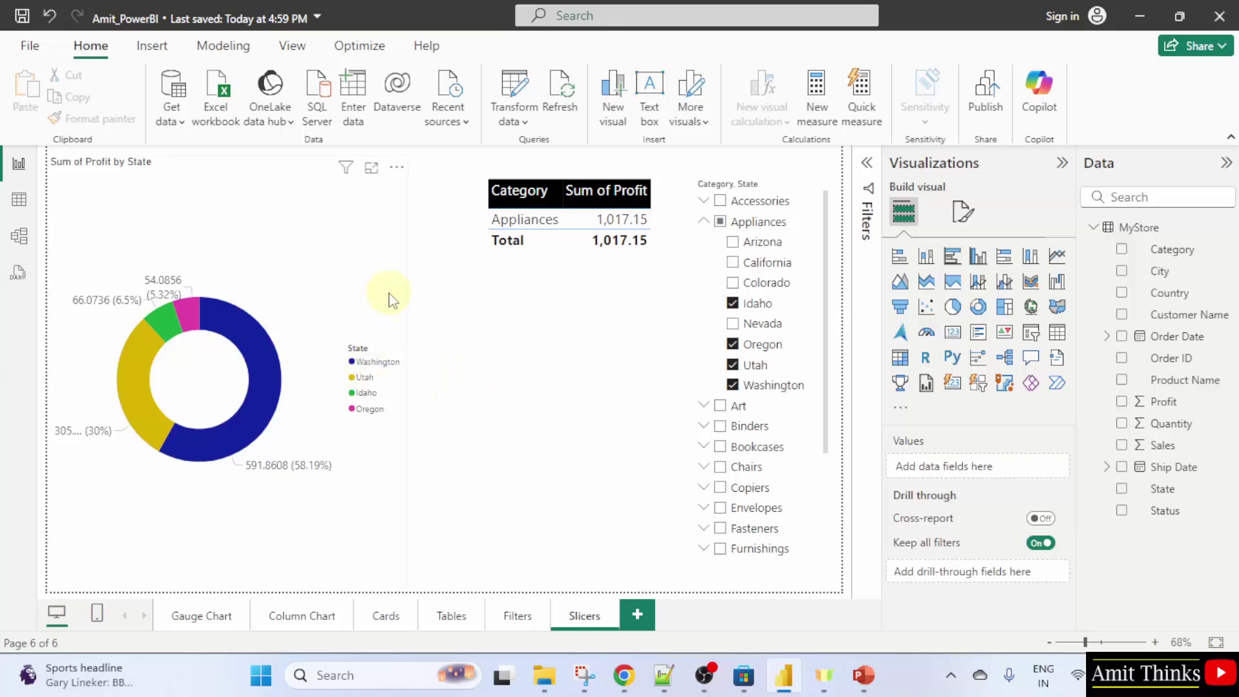
pyautogui.click(407, 362)
# Step: Widen the donut chart to the right and clear the Appliances selection in the slicer
pyautogui.moveTo(409, 373); pyautogui.dragTo(461, 369)
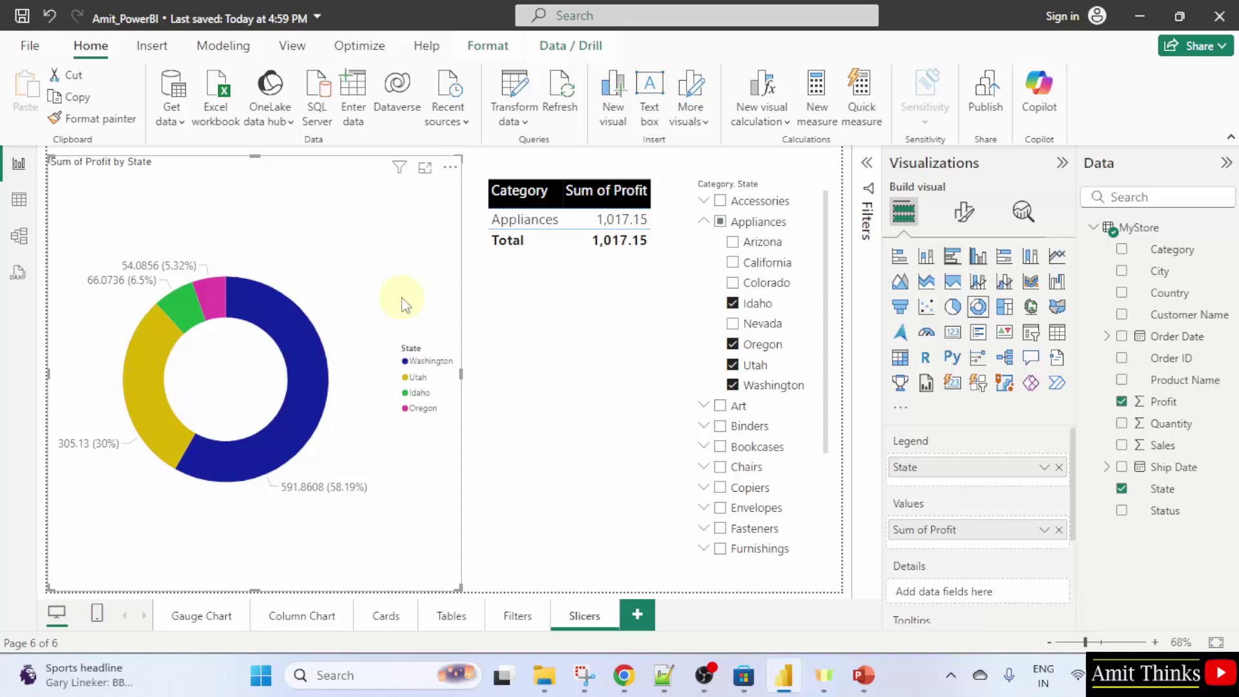
pyautogui.click(719, 222)
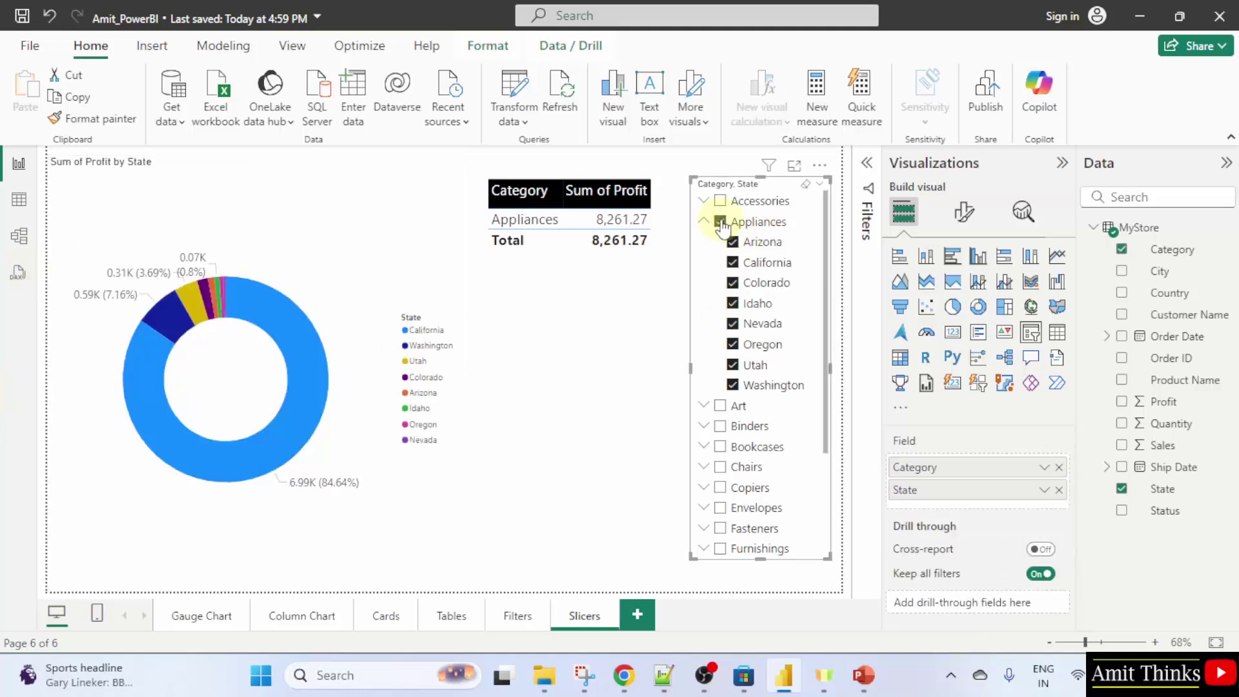
pyautogui.click(719, 222)
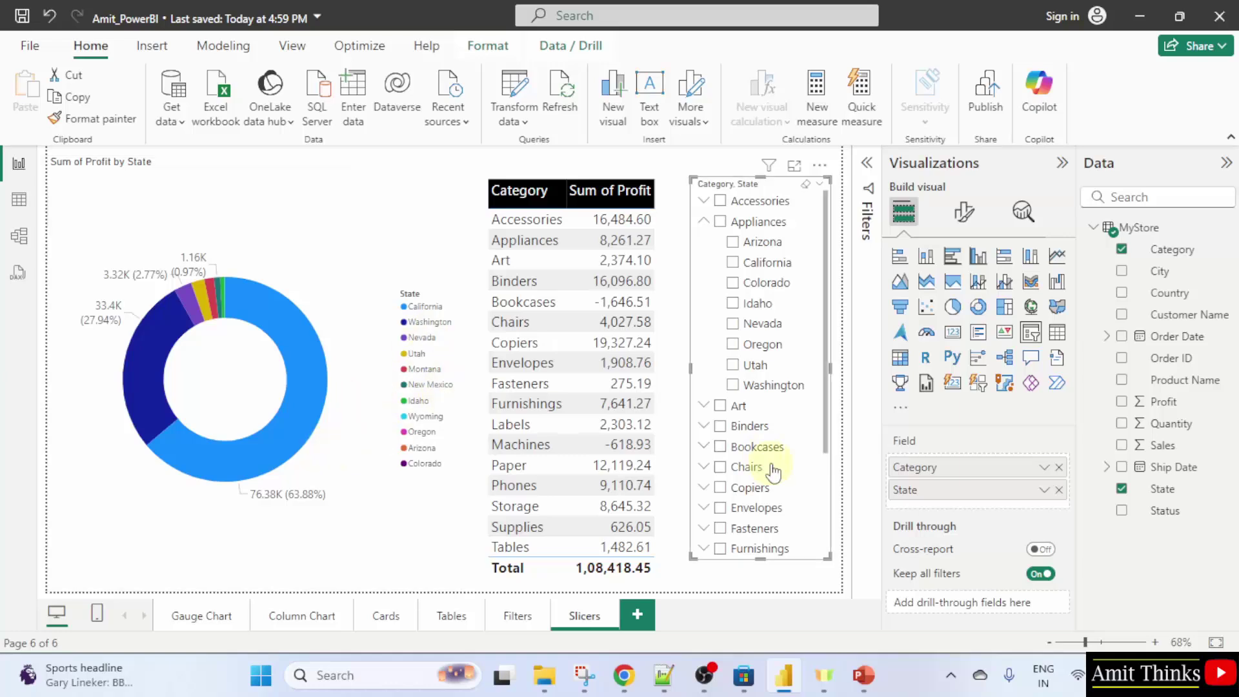
pyautogui.scroll(-3, 777, 471)
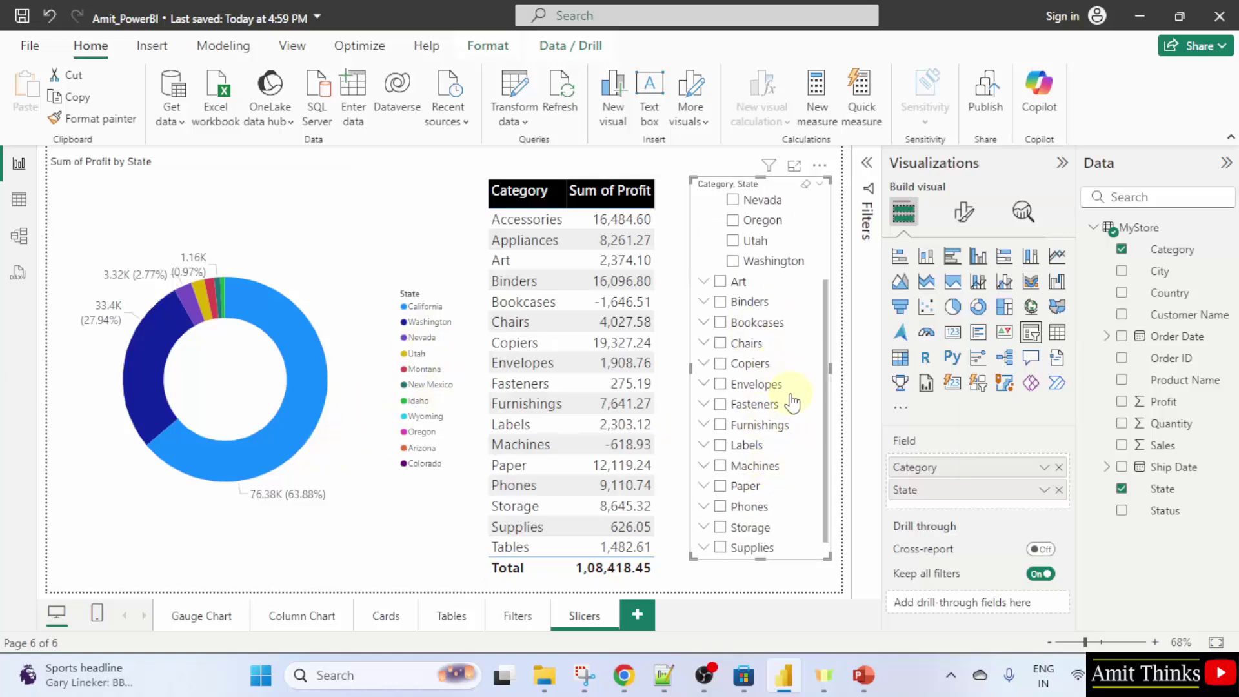
# Step: Filter the slicer to Chairs in Arizona, California, Colorado, New Mexico and Washington, giving profit 3,926.63
pyautogui.click(720, 344)
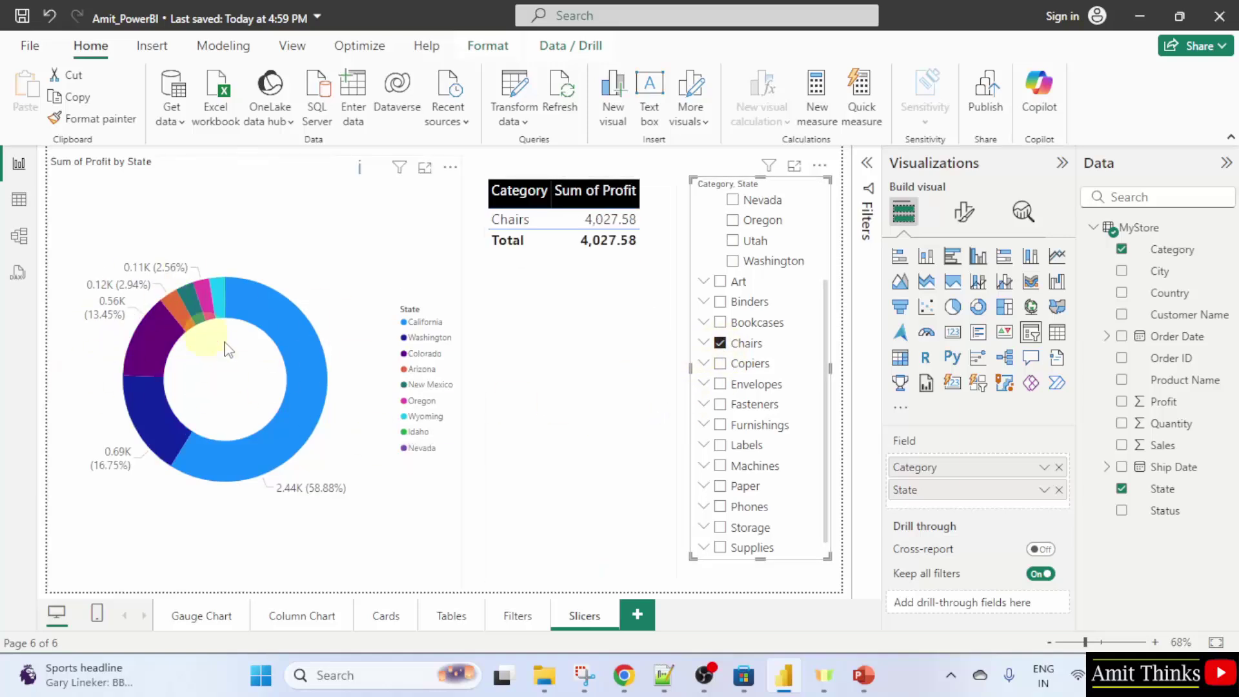
pyautogui.click(705, 344)
pyautogui.scroll(-2, 774, 387)
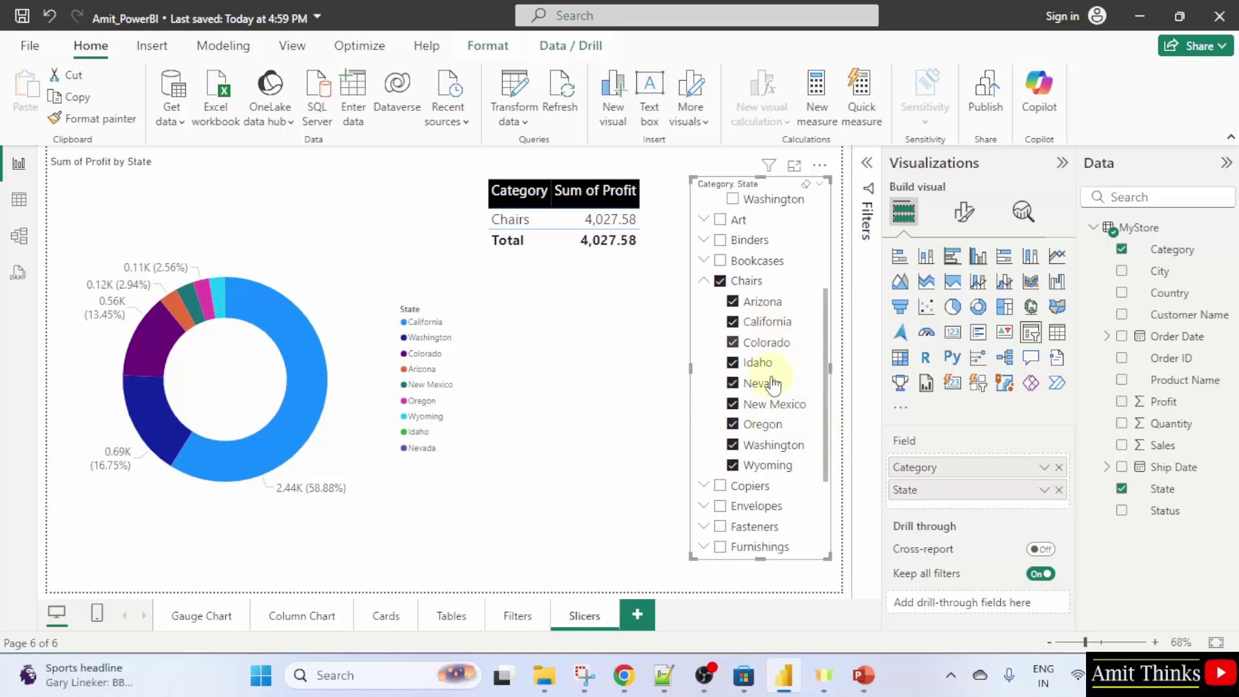
pyautogui.click(734, 301)
pyautogui.click(734, 321)
pyautogui.click(734, 342)
pyautogui.click(733, 362)
pyautogui.click(734, 382)
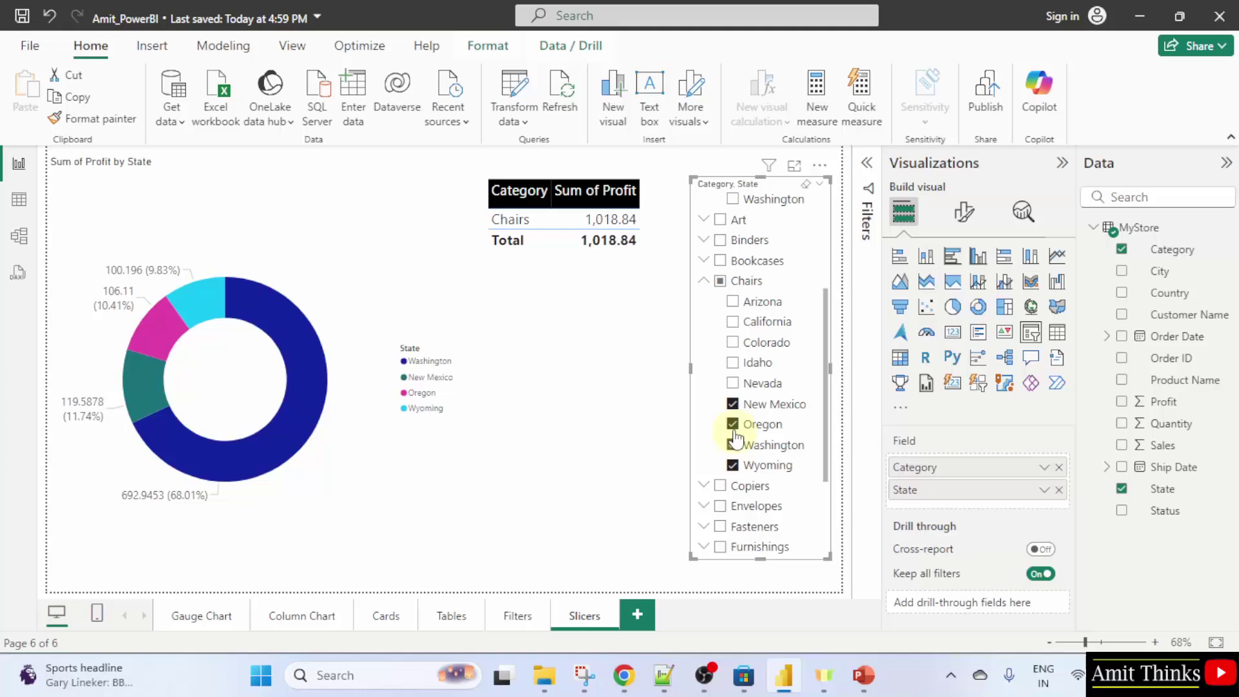
pyautogui.click(733, 426)
pyautogui.click(733, 465)
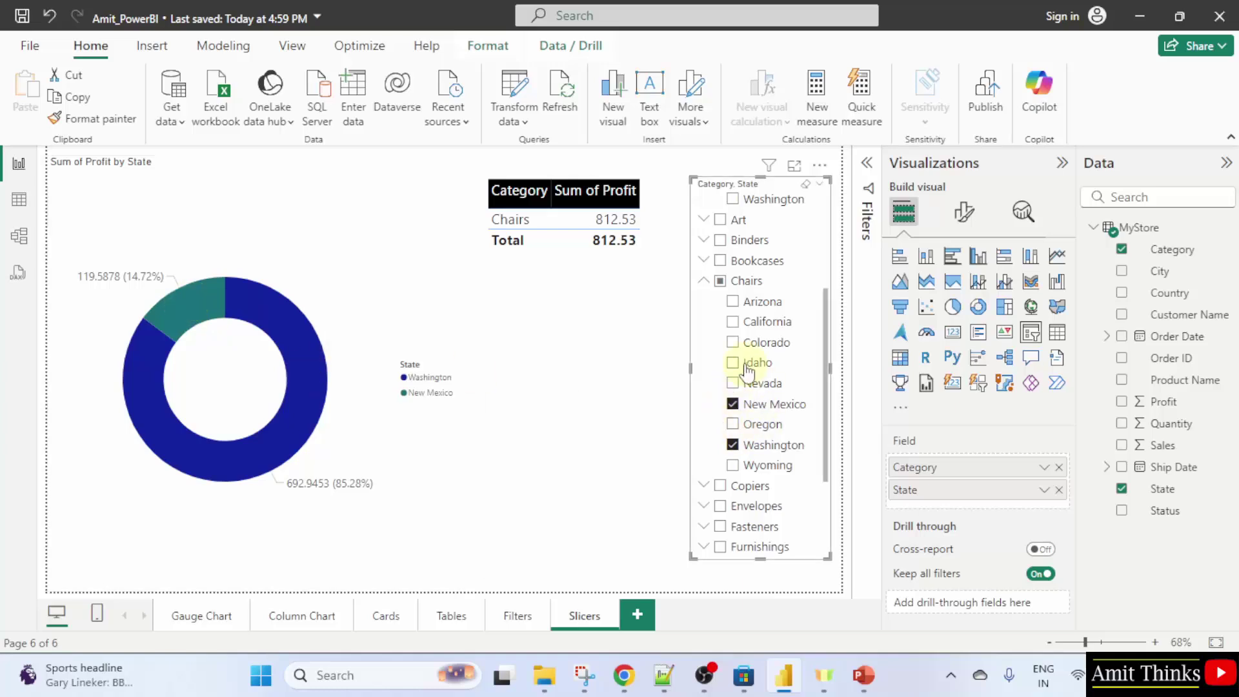
pyautogui.click(732, 344)
pyautogui.click(733, 322)
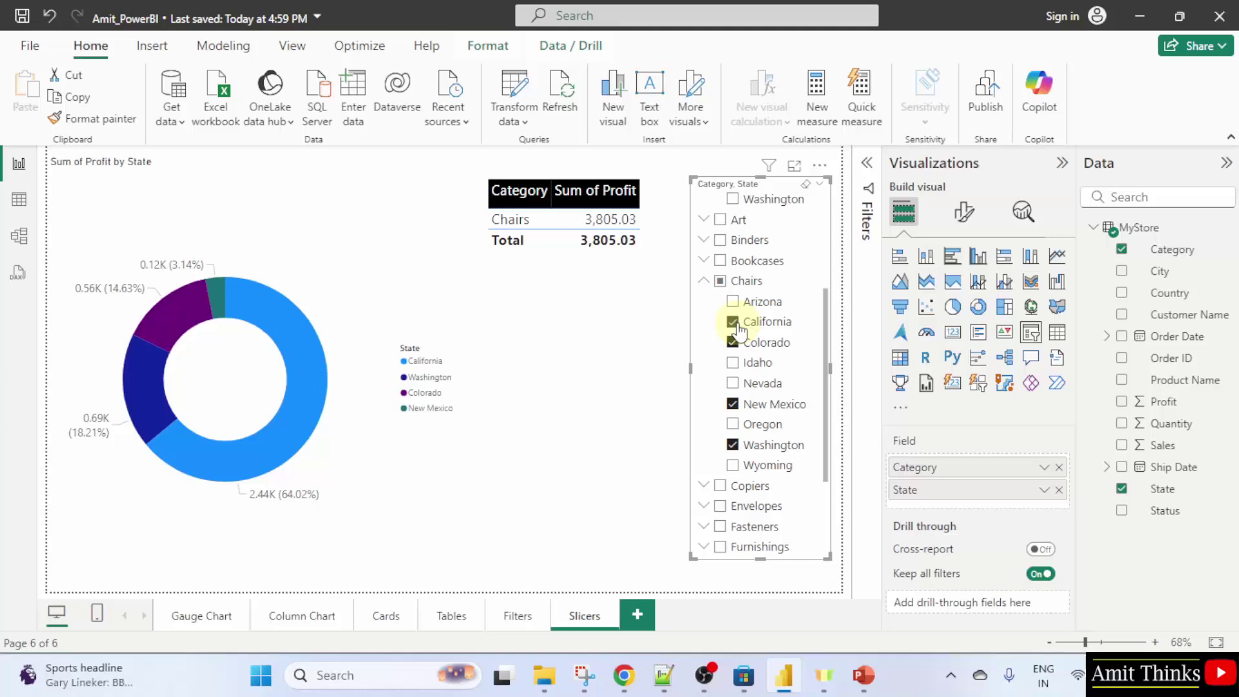
pyautogui.click(736, 305)
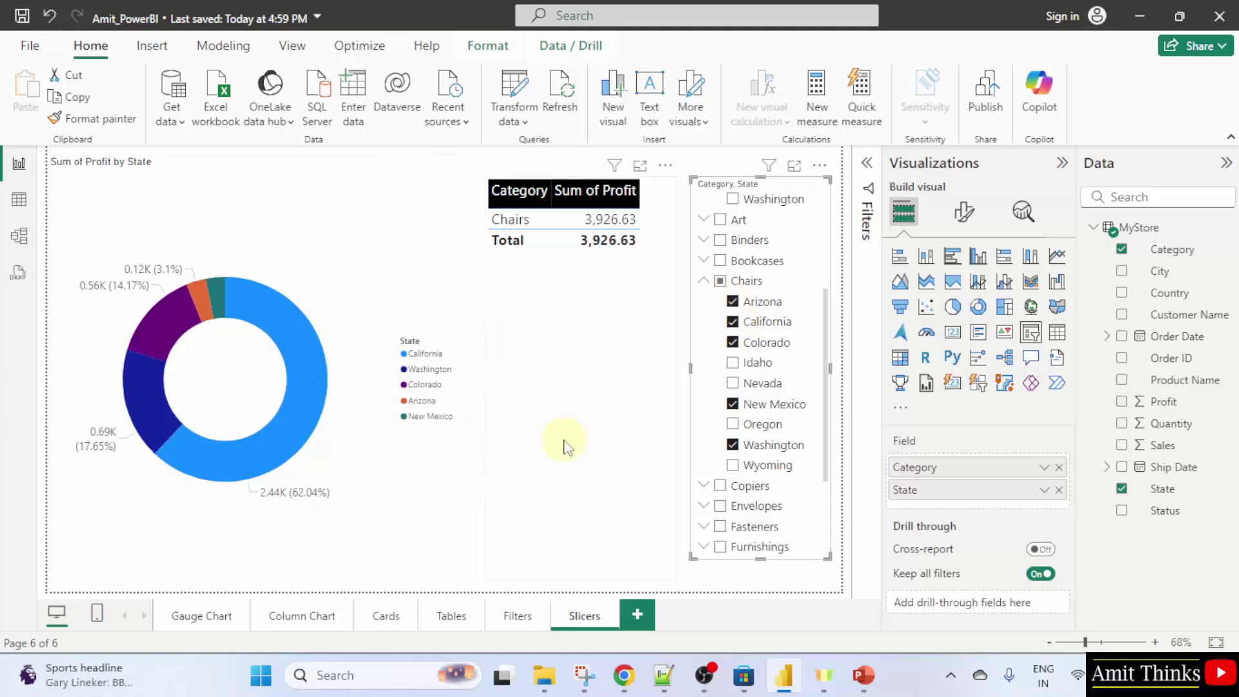